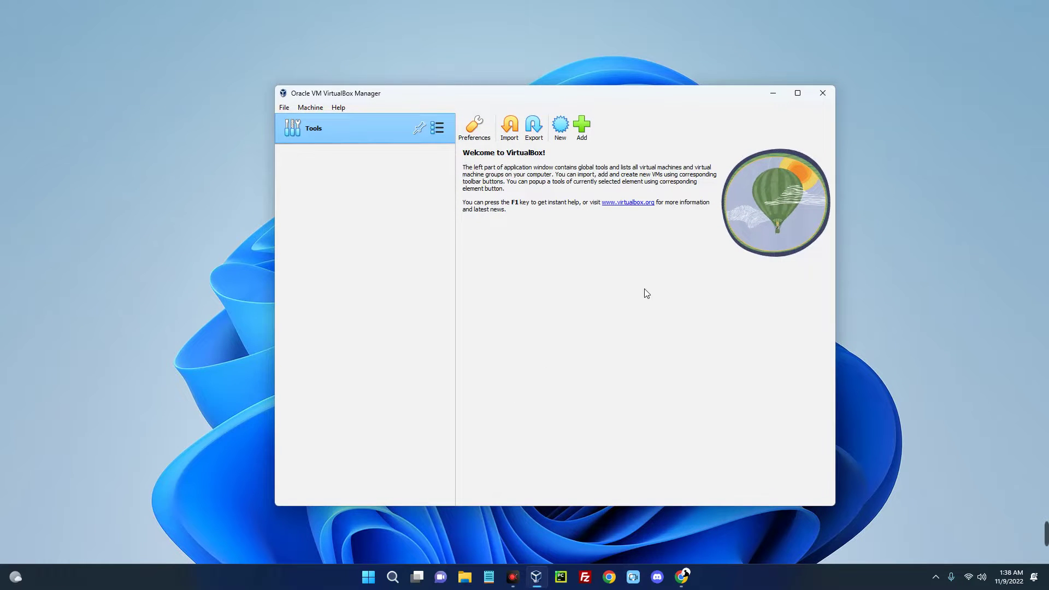
Hide VirtualBox Manager and scroll through the Windows 11 requirements page in Chrome.
left_click(773, 94)
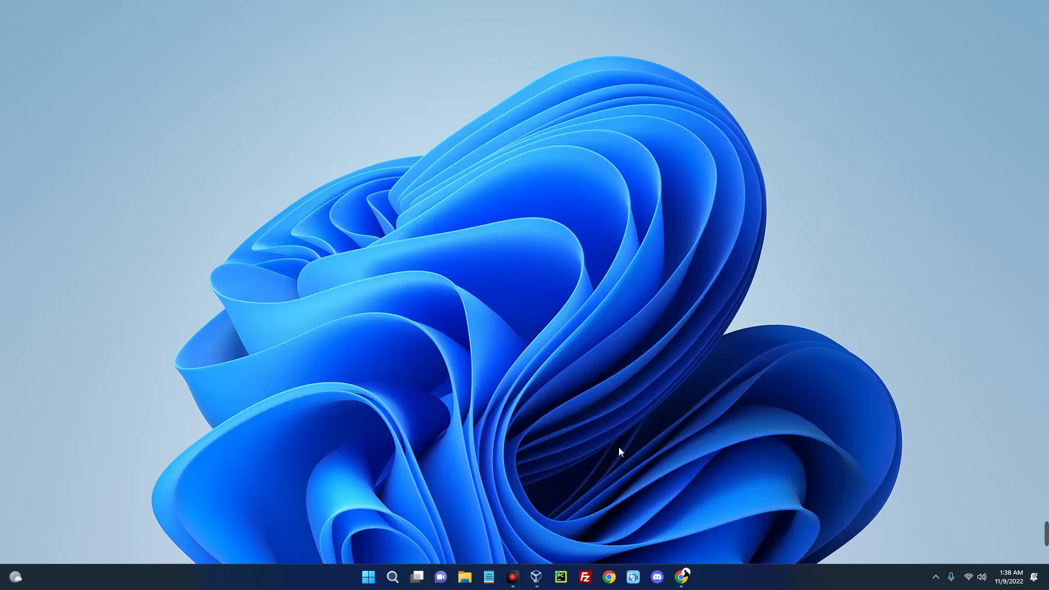
left_click(681, 576)
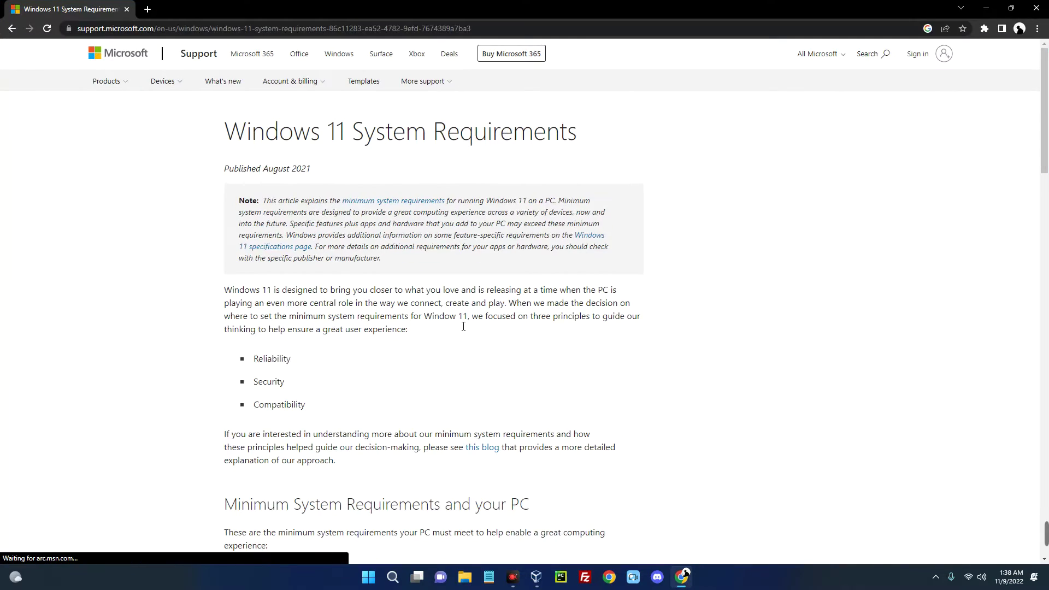
scroll(459, 325, "down", 3)
scroll(459, 325, "down", 5)
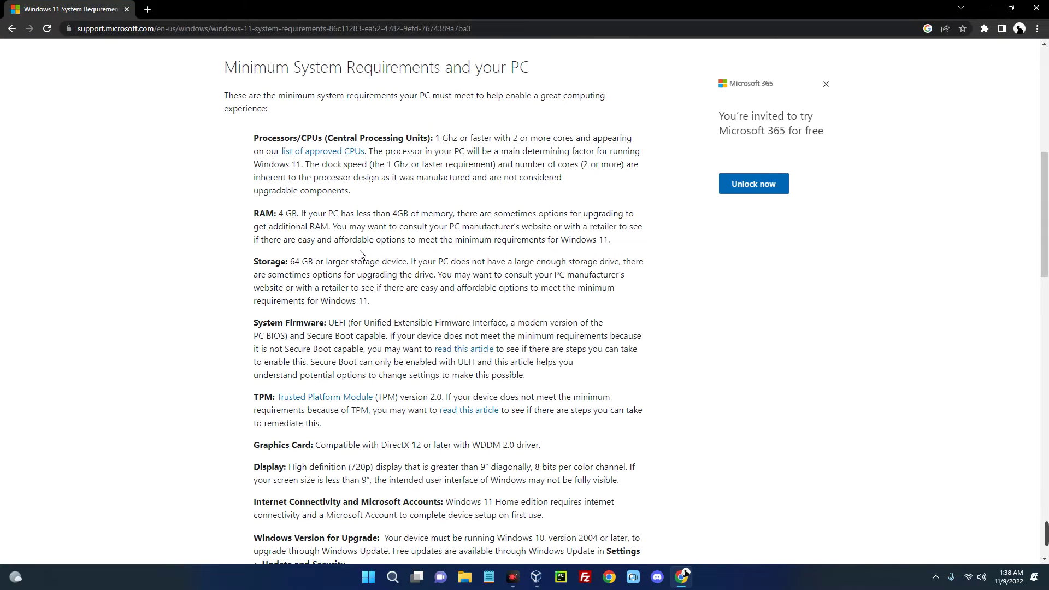
Highlight the 4 GB RAM, storage and TPM requirement lines on the page.
left_click_drag(280, 216, 315, 216)
left_click_drag(290, 264, 335, 266)
scroll(335, 266, "down", 2)
left_click_drag(446, 289, 345, 300)
left_click(343, 300)
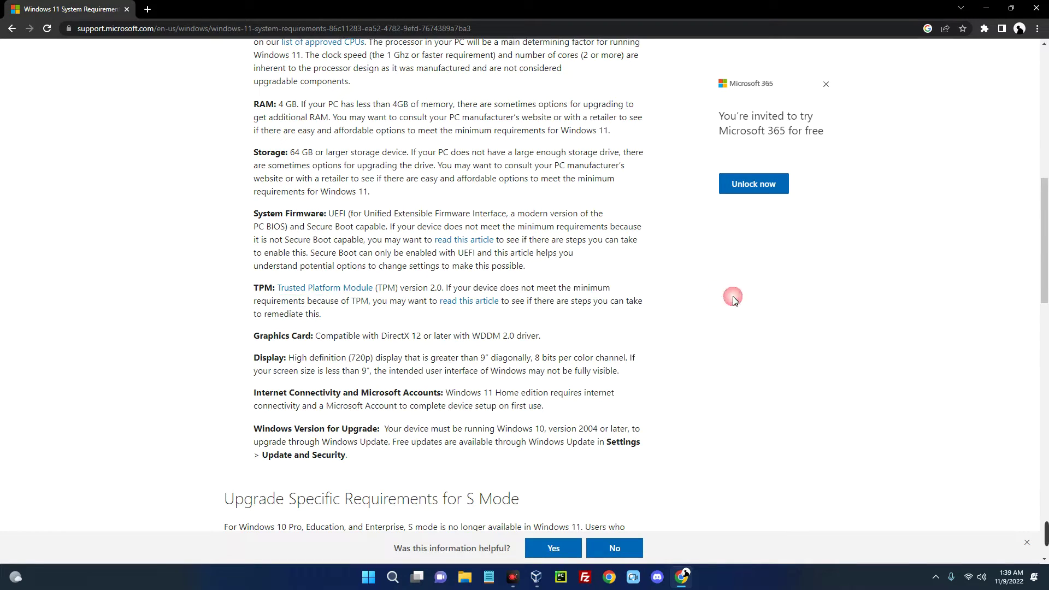
Close Chrome and bring the VirtualBox Manager window back.
scroll(726, 296, "up", 1)
scroll(726, 297, "up", 5)
left_click(1037, 7)
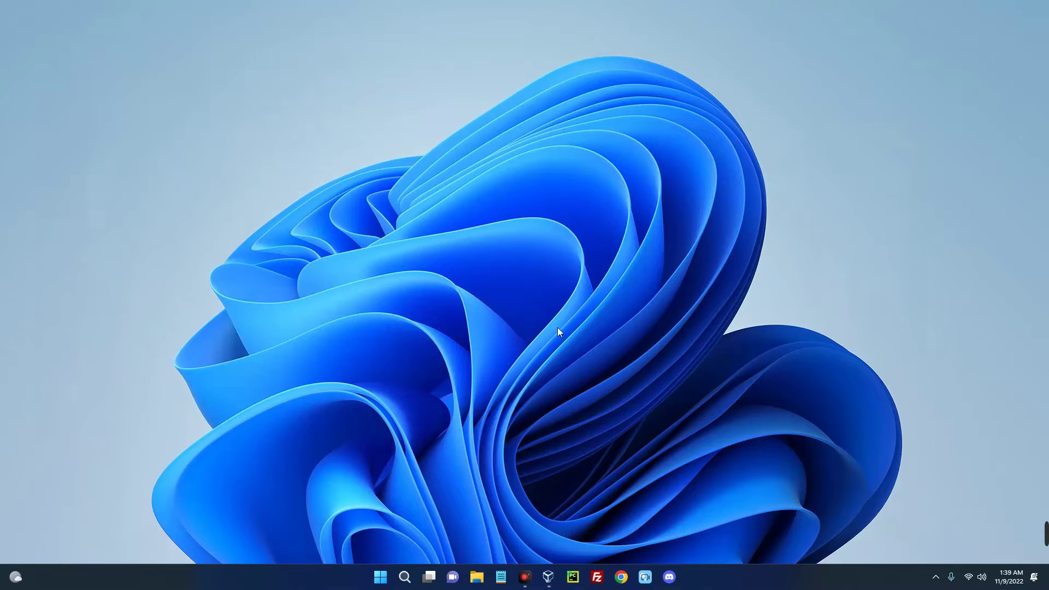
left_click(548, 577)
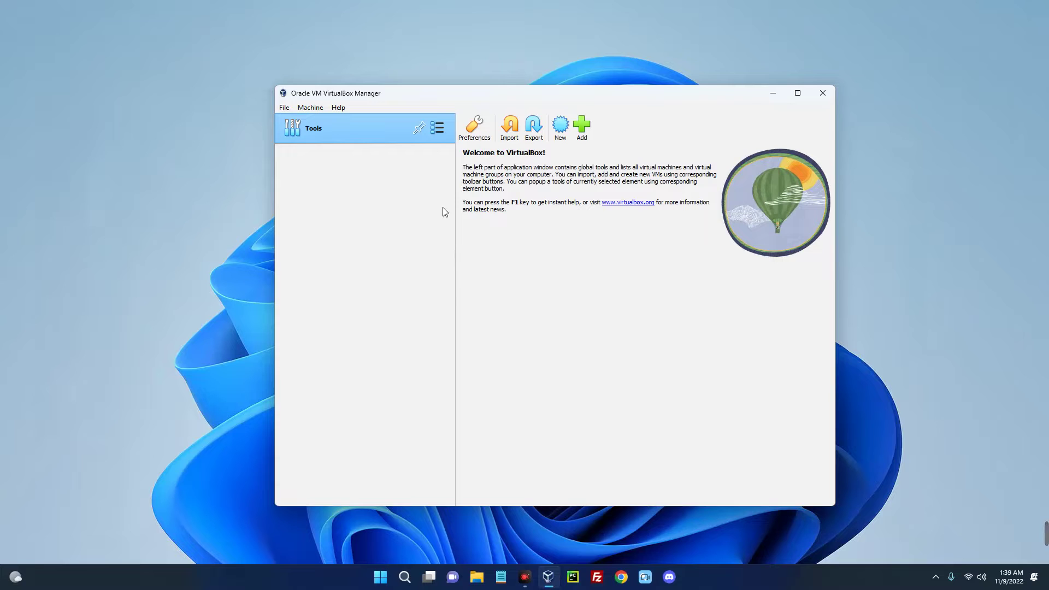
Move the restored VirtualBox Manager window up and left, then bring up File Explorer.
left_click_drag(471, 93, 460, 64)
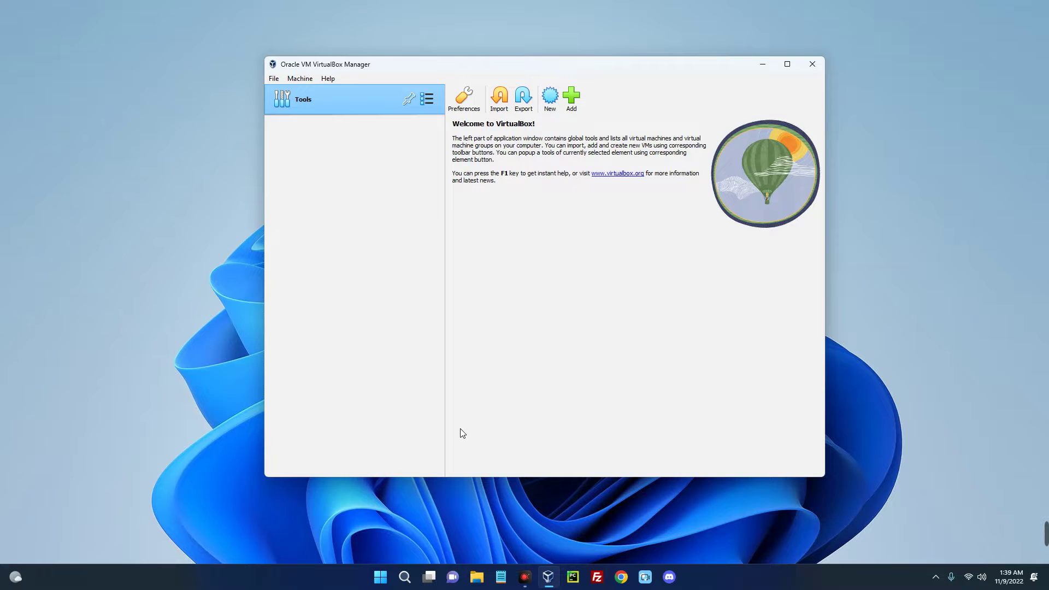
left_click(477, 577)
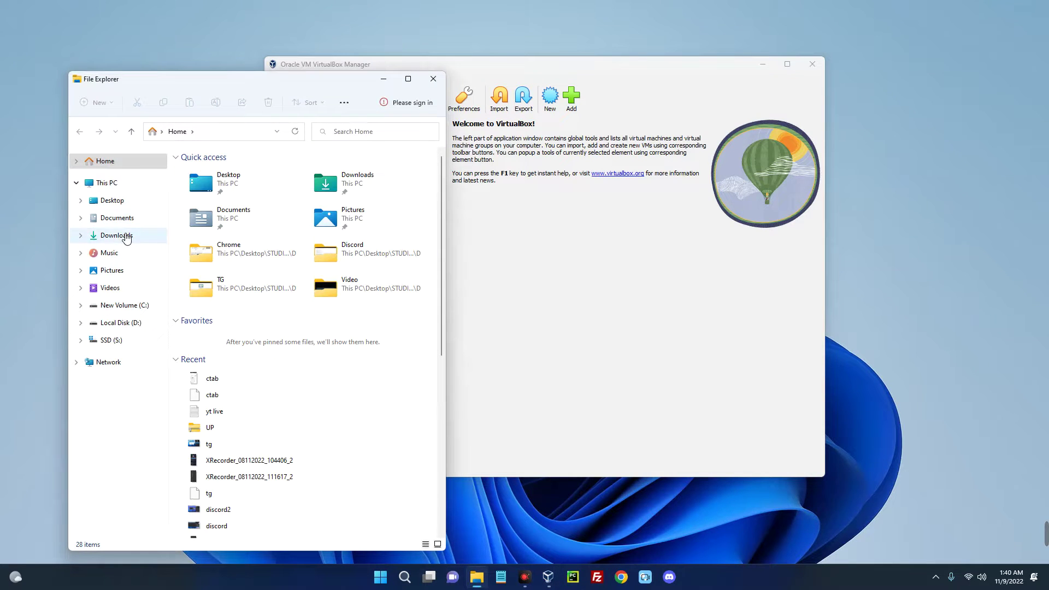
Find Win11_22H2_English_x64v1.iso in Downloads, then minimize Explorer so only VirtualBox Manager remains.
left_click(126, 237)
left_click(224, 303)
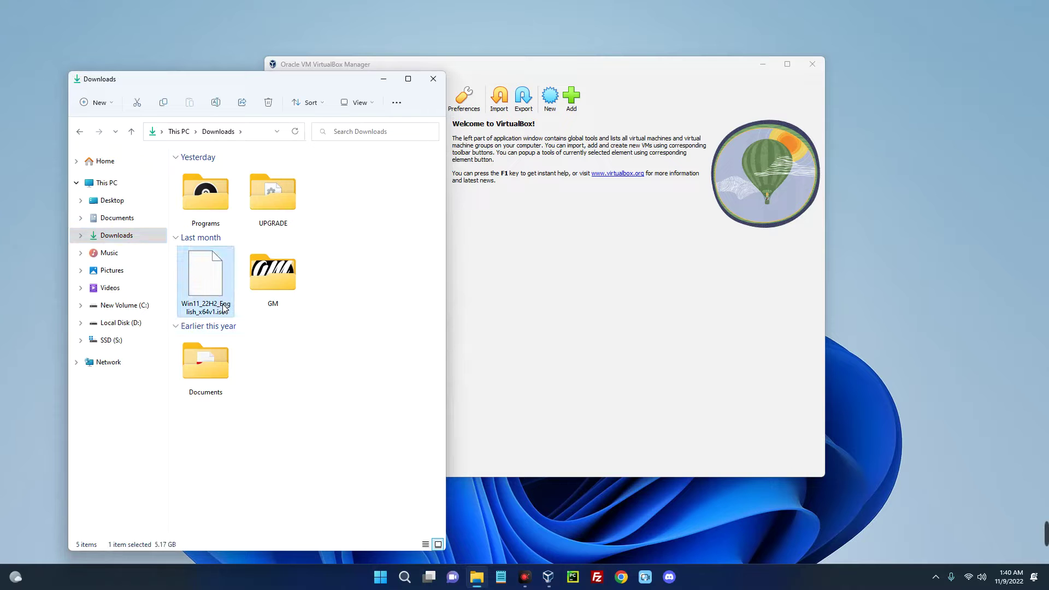
mouse_move(303, 85)
left_mouse_down()
mouse_move(268, 76)
mouse_move(266, 53)
left_mouse_up()
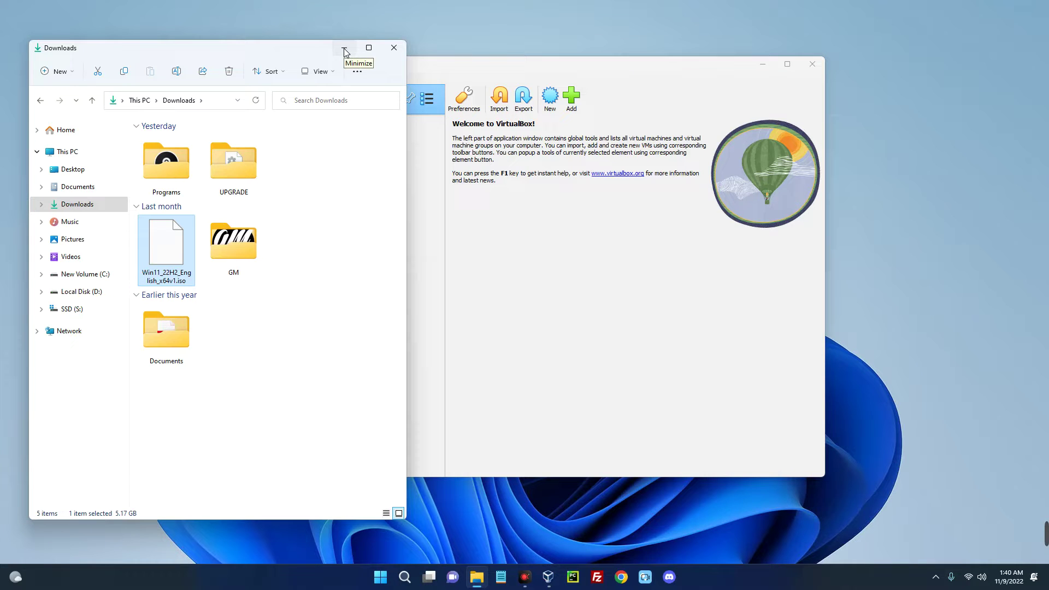
left_click(425, 217)
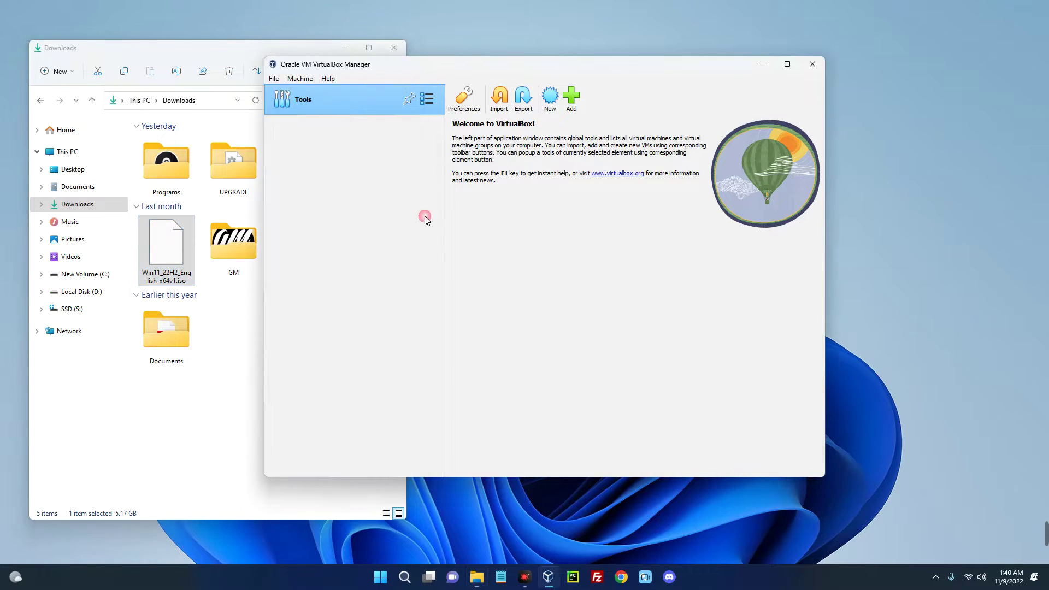
left_click(343, 47)
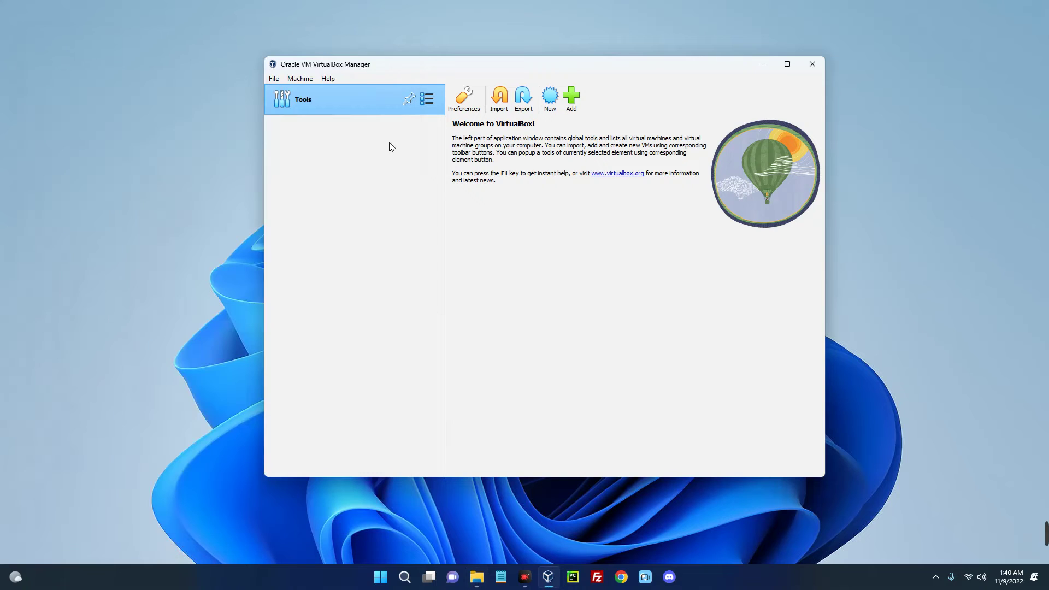
left_click_drag(470, 66, 414, 55)
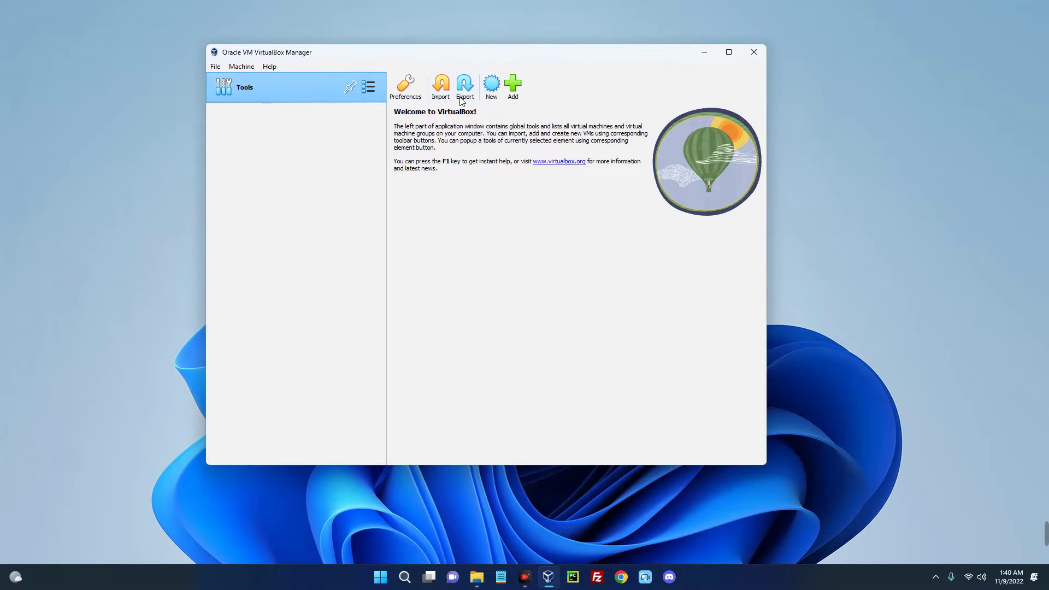
Start a new VM named Windows 11 and set its base memory to 1024 MB.
left_click(490, 90)
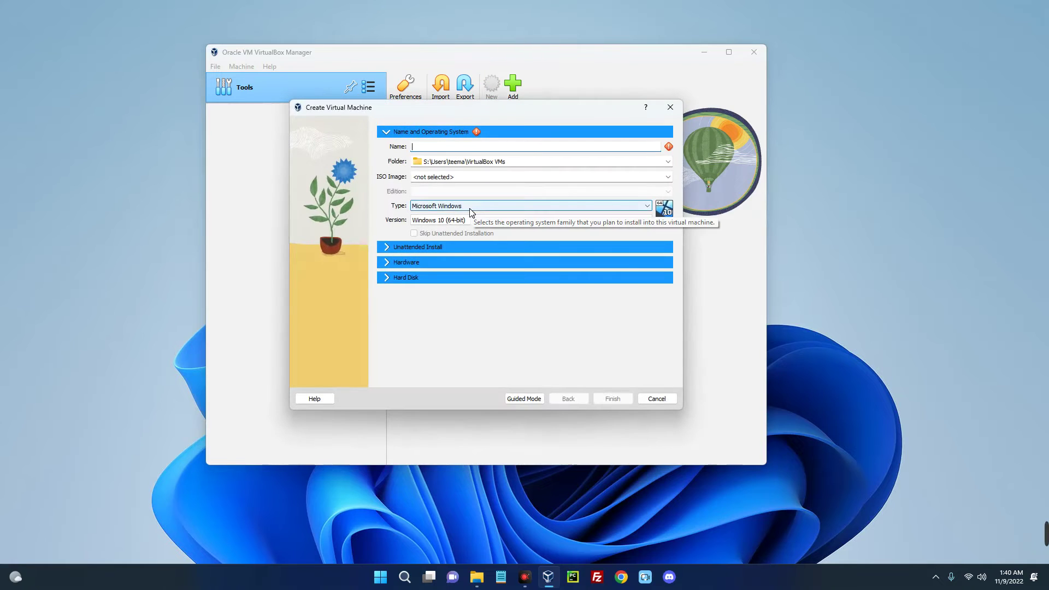
type("Windows 11")
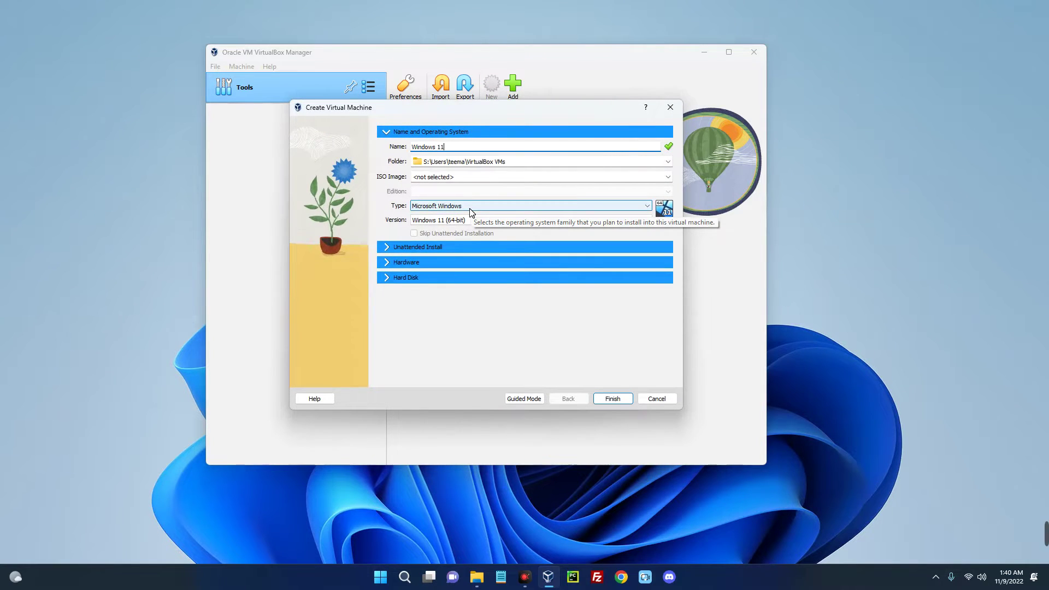
left_click(388, 262)
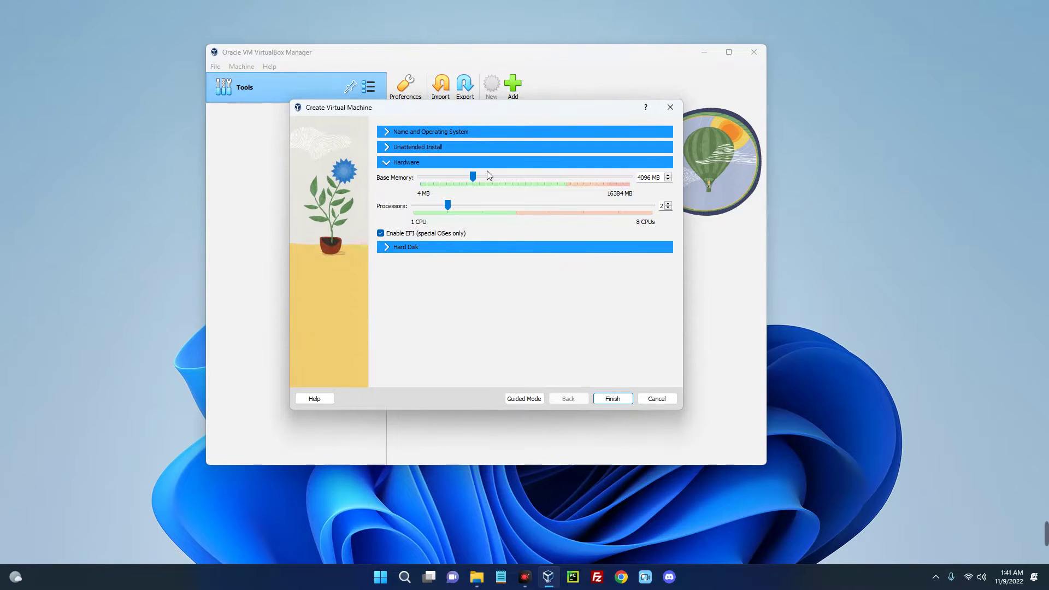
left_click_drag(475, 175, 443, 178)
left_click_drag(433, 182, 434, 182)
Enlarge the new virtual hard disk and finish creating the VM.
left_click(385, 248)
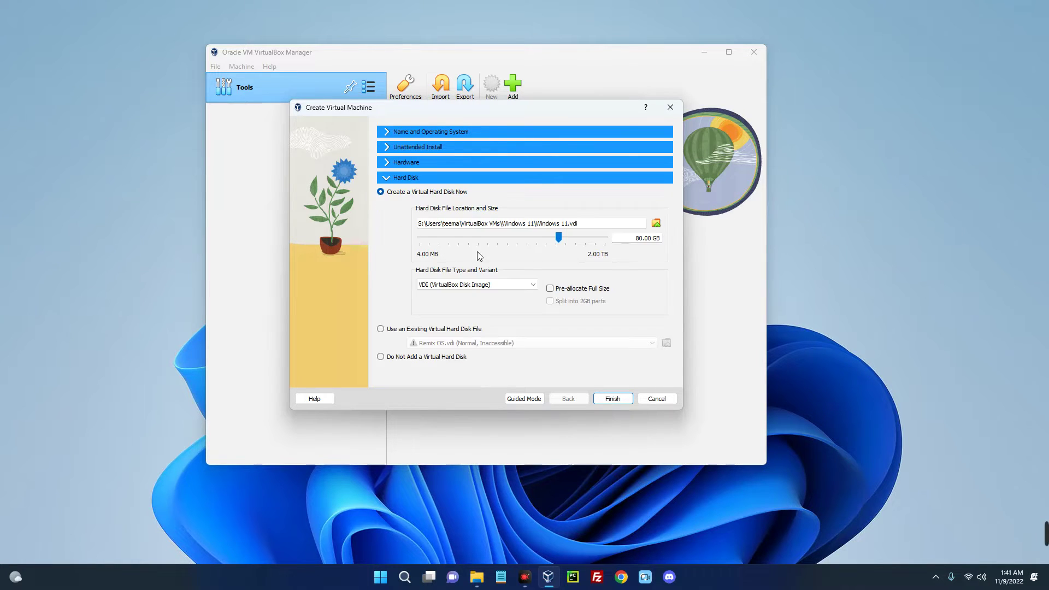
left_click_drag(558, 238, 557, 243)
left_click(607, 396)
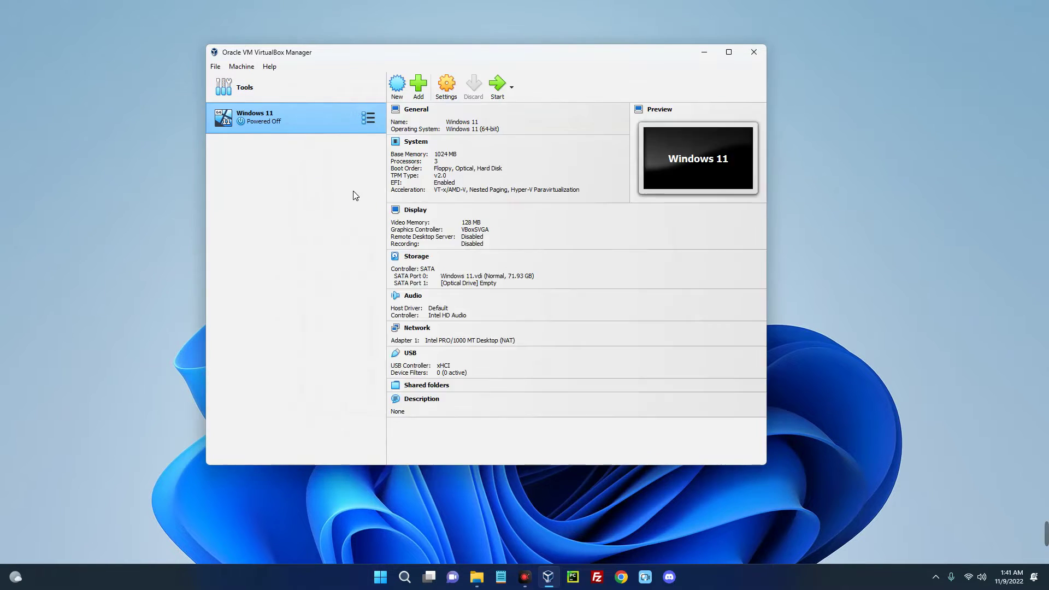
Enable 3D acceleration in the Windows 11 VM's Display settings.
left_click(447, 85)
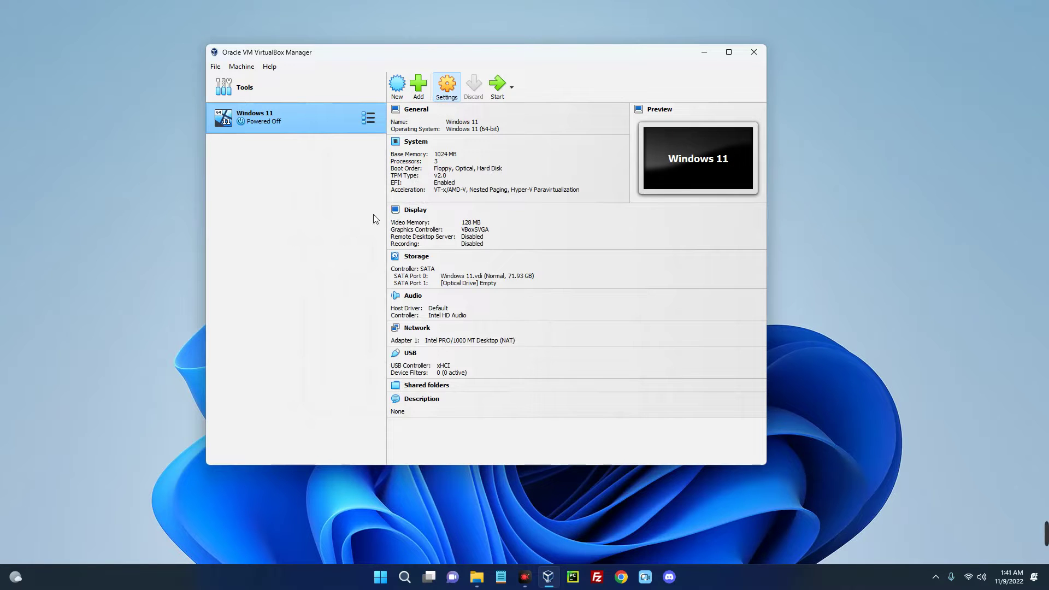
left_click(341, 172)
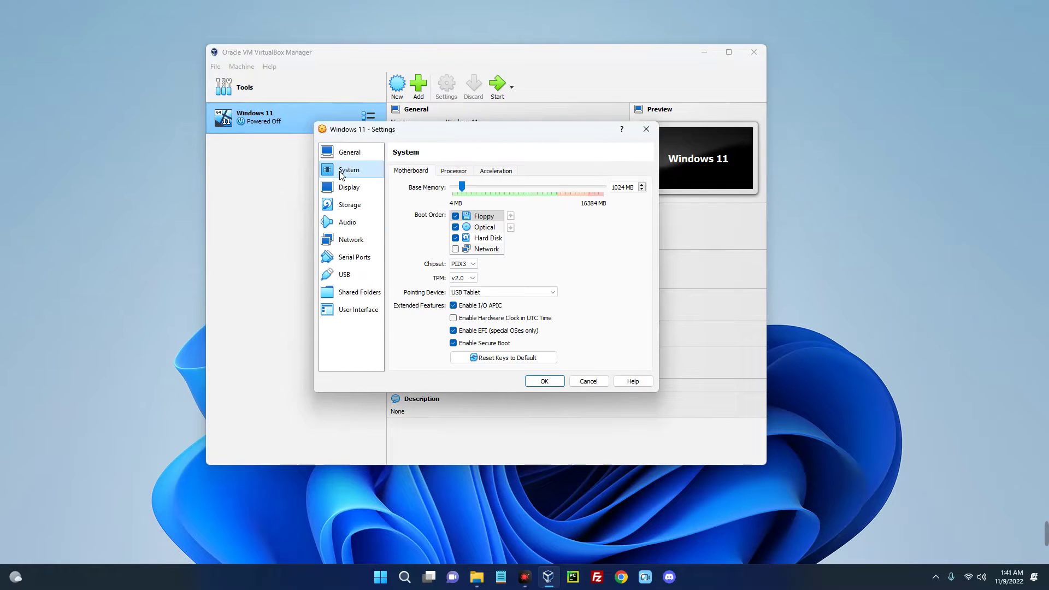
left_click(355, 186)
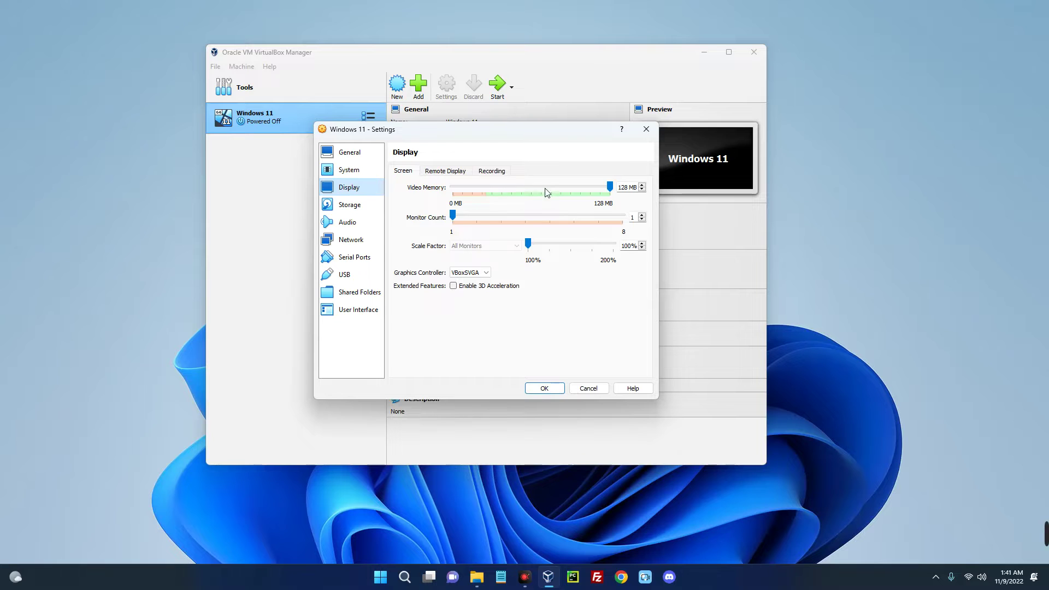
left_click(347, 151)
Load Win11_22H2_English_x64v1.iso into the empty optical drive, save, and boot the VM.
left_click(353, 207)
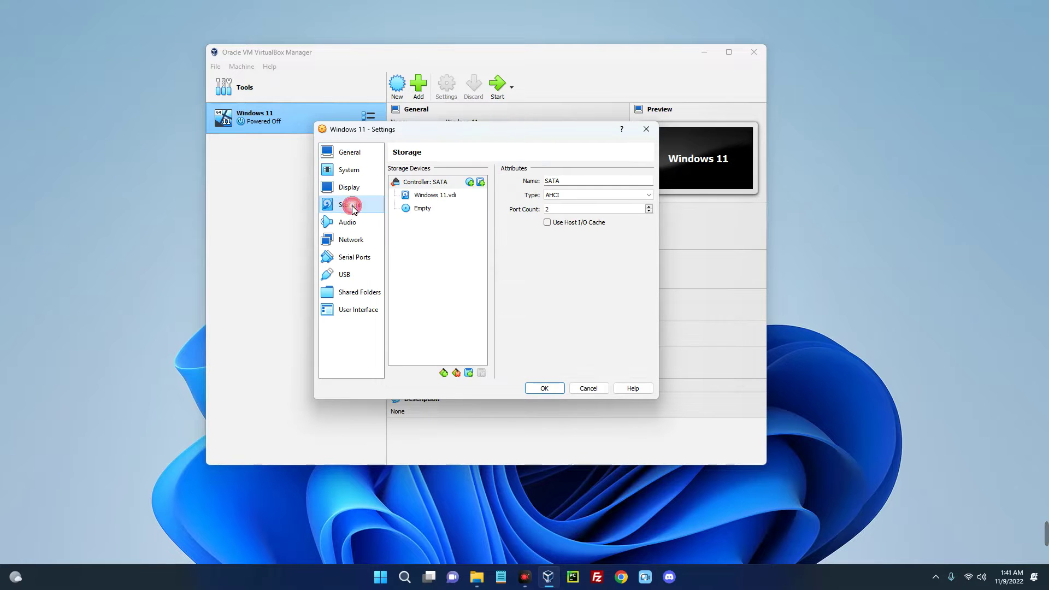
left_click(422, 209)
left_click(646, 180)
left_click(366, 268)
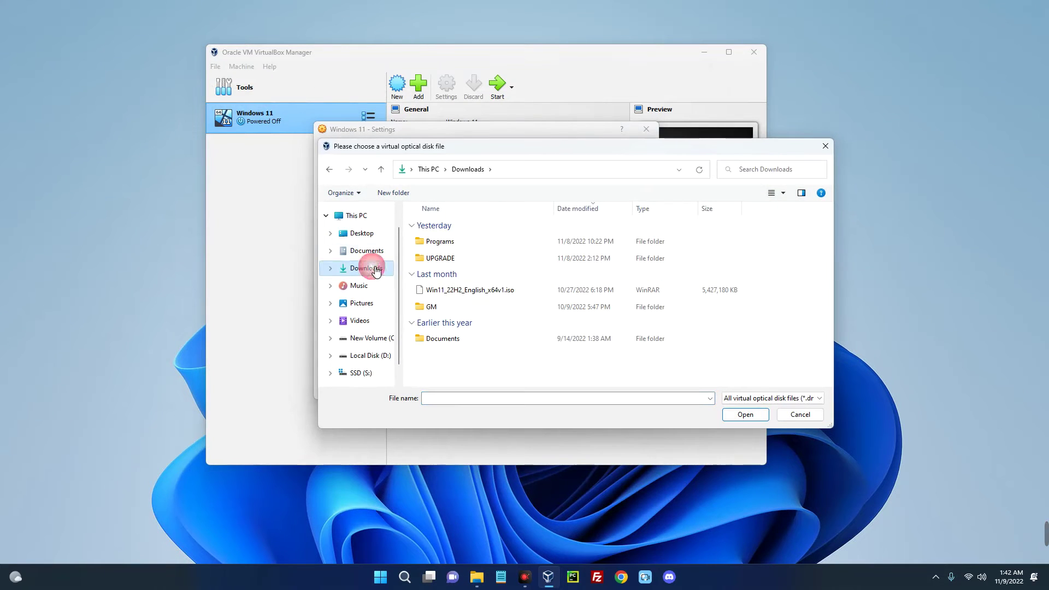
left_click(429, 291)
left_click(744, 415)
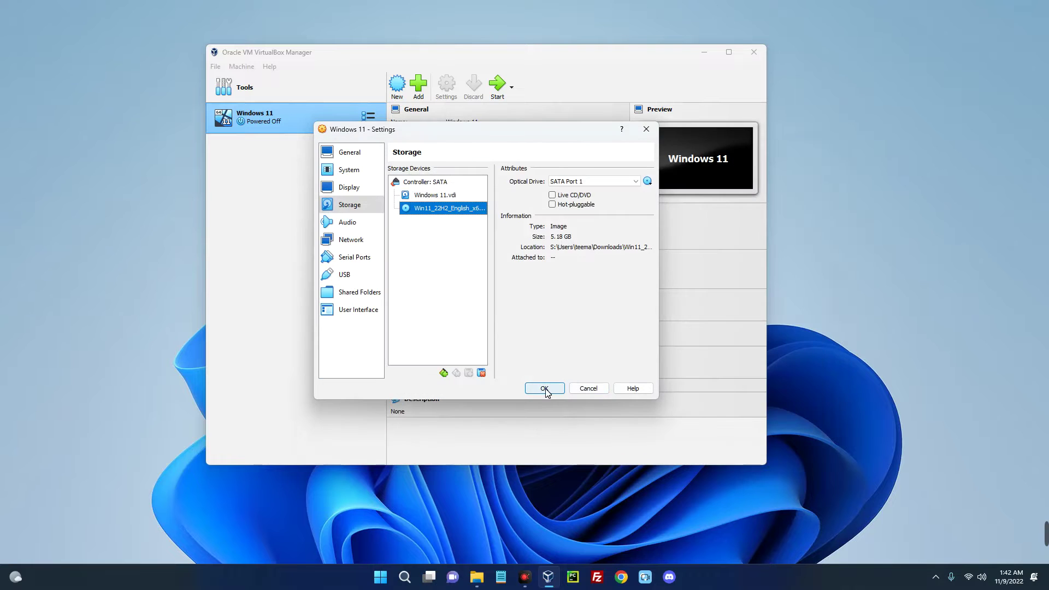
left_click(544, 388)
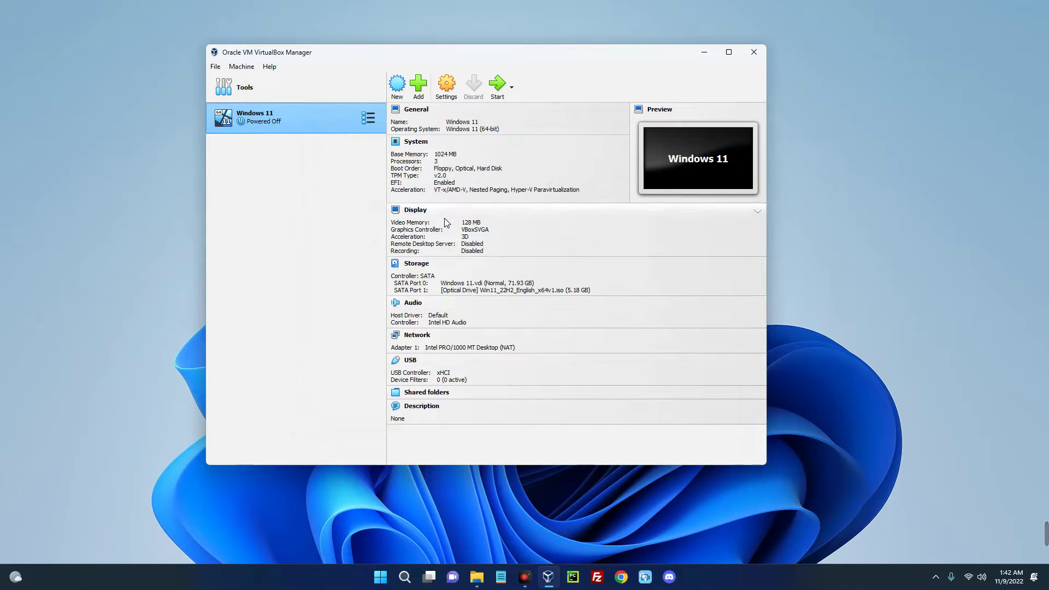
left_click(499, 87)
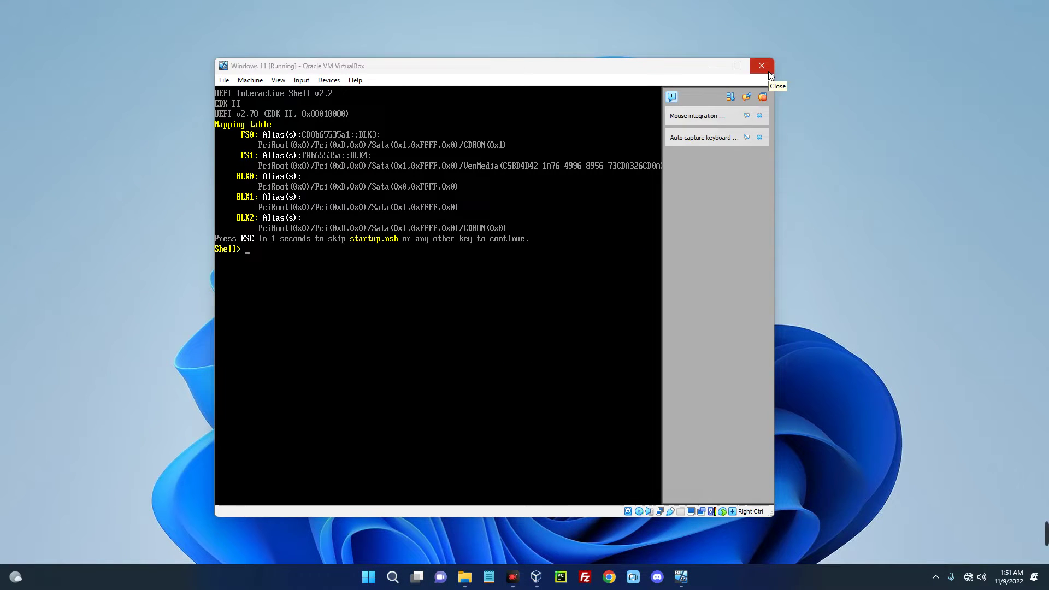
Power off the VM stuck at the UEFI shell and return to VirtualBox Manager.
left_click(770, 74)
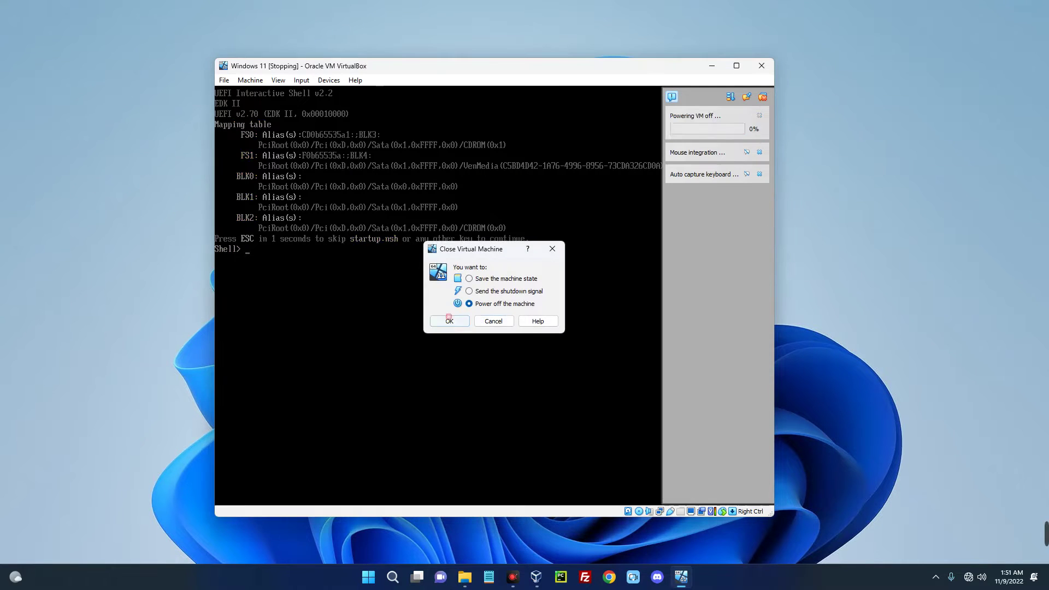
left_click(449, 321)
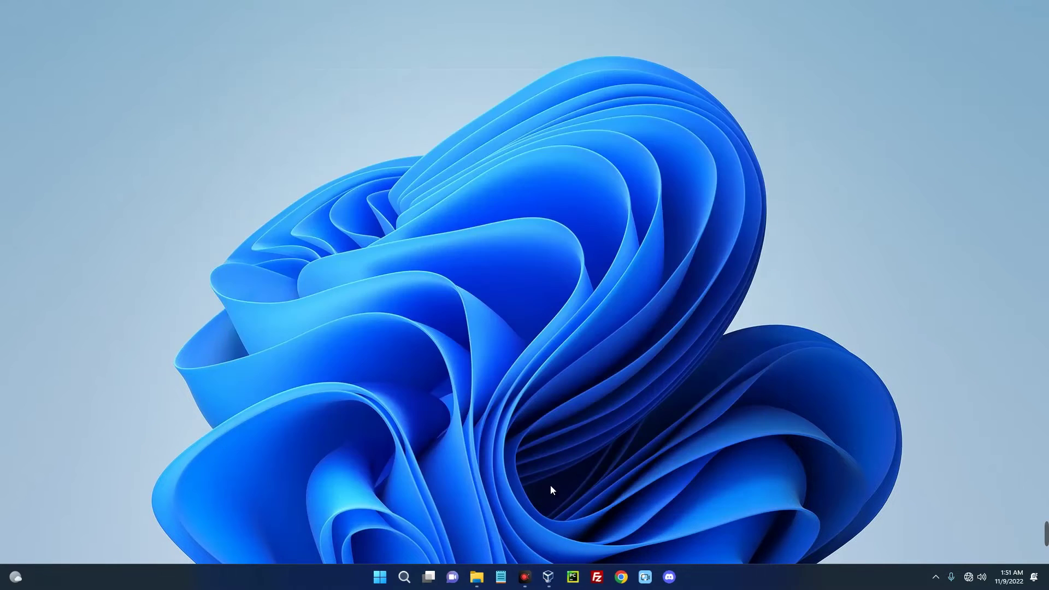
left_click(542, 574)
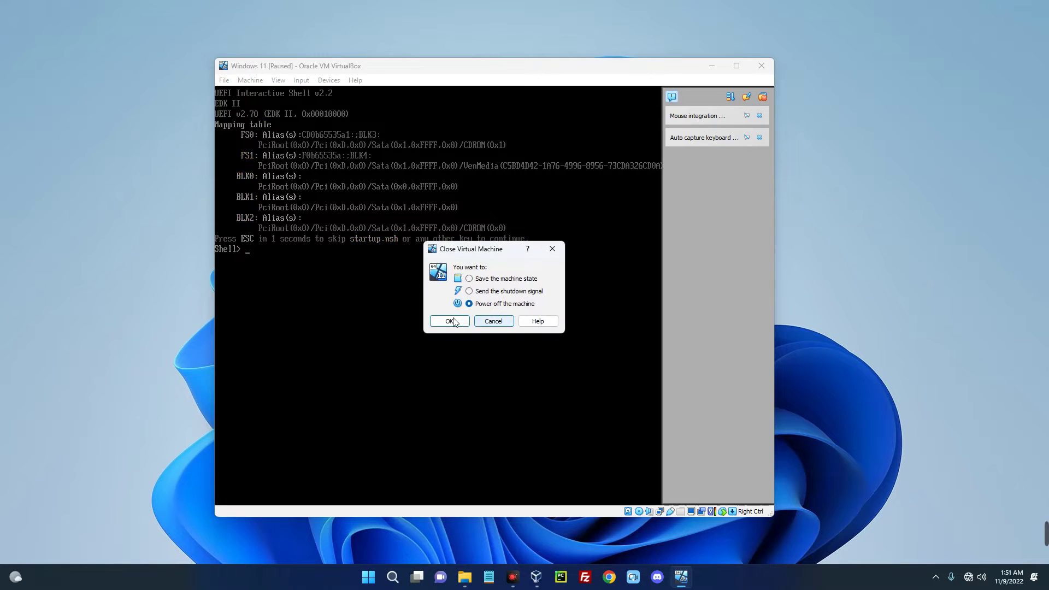
Change the Windows 11 VM's base memory to 1124 MB and save the setting.
left_click(449, 321)
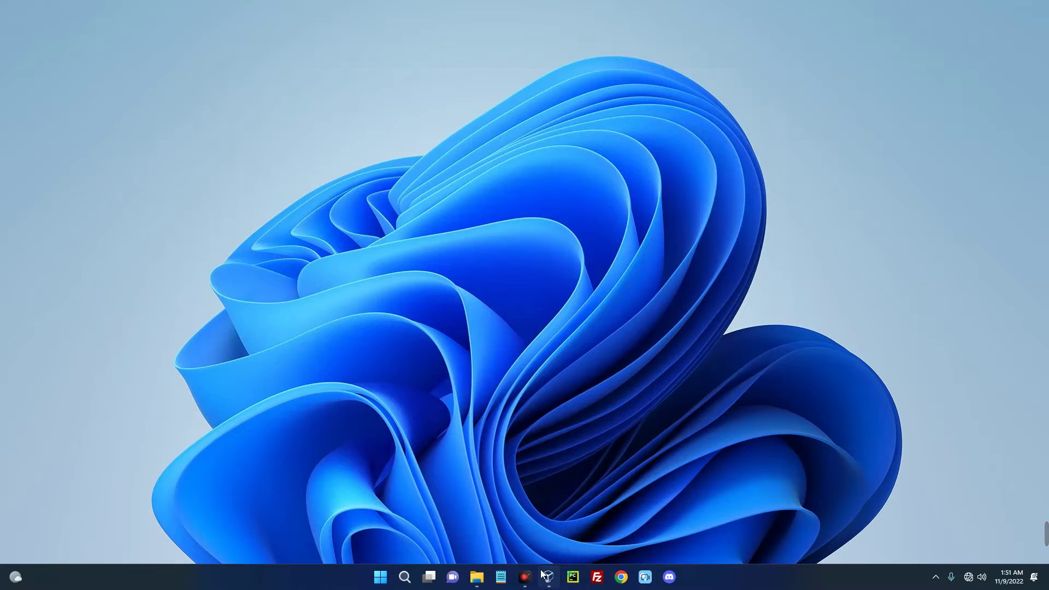
left_click(543, 577)
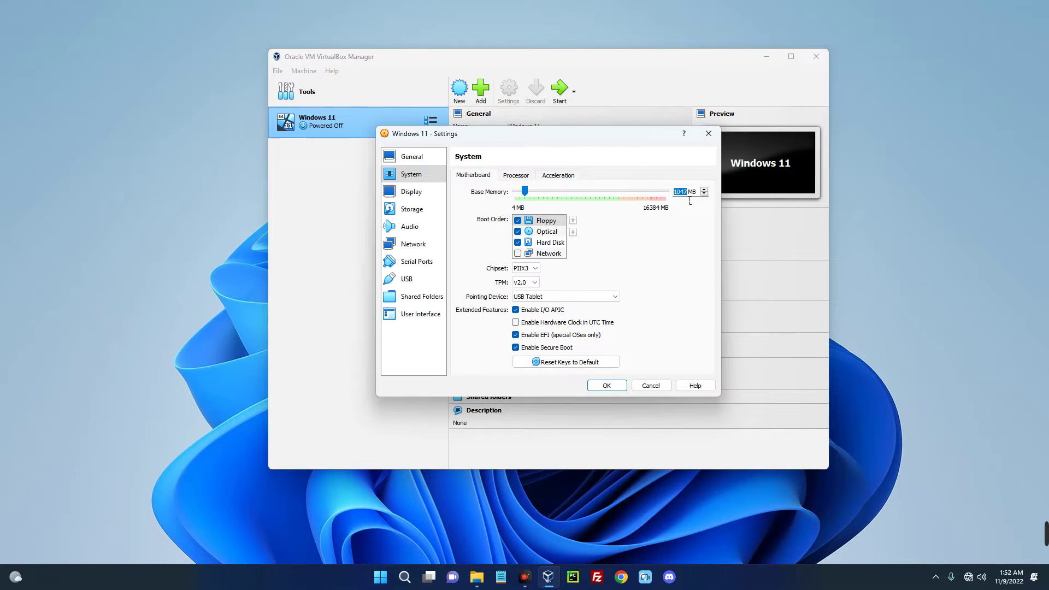
left_click(691, 196)
left_click_drag(689, 193, 676, 193)
type("124")
left_click(607, 385)
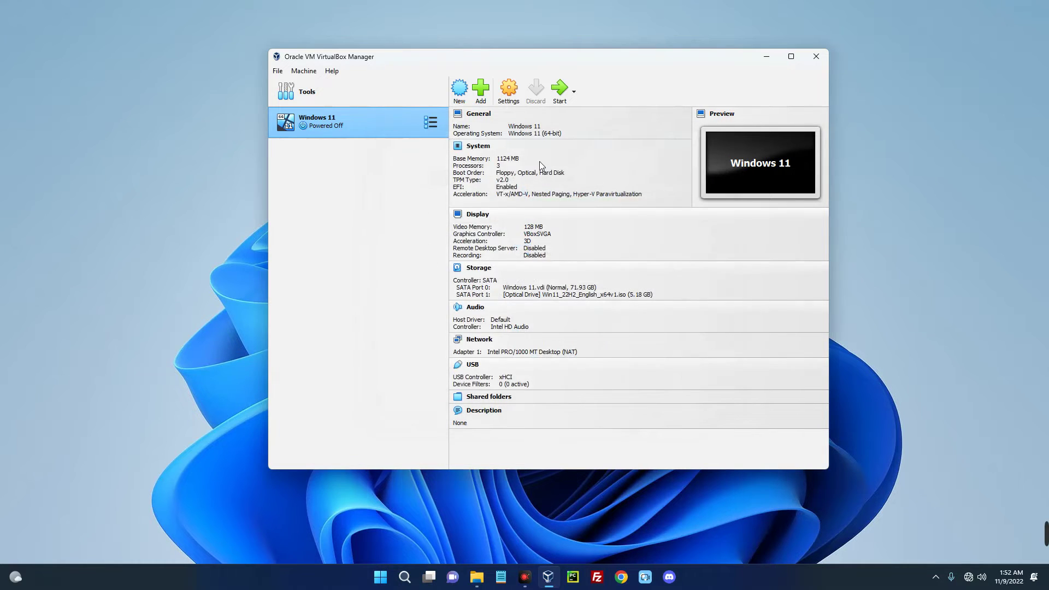
left_click(765, 64)
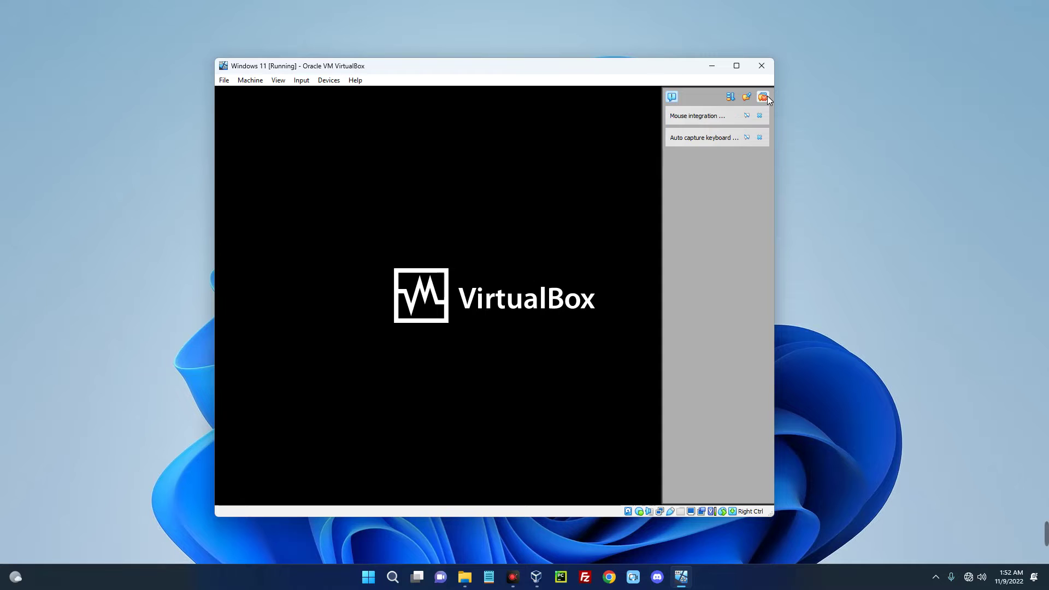
Dismiss the VM window's notifications panel while Windows Setup loads.
left_click(765, 96)
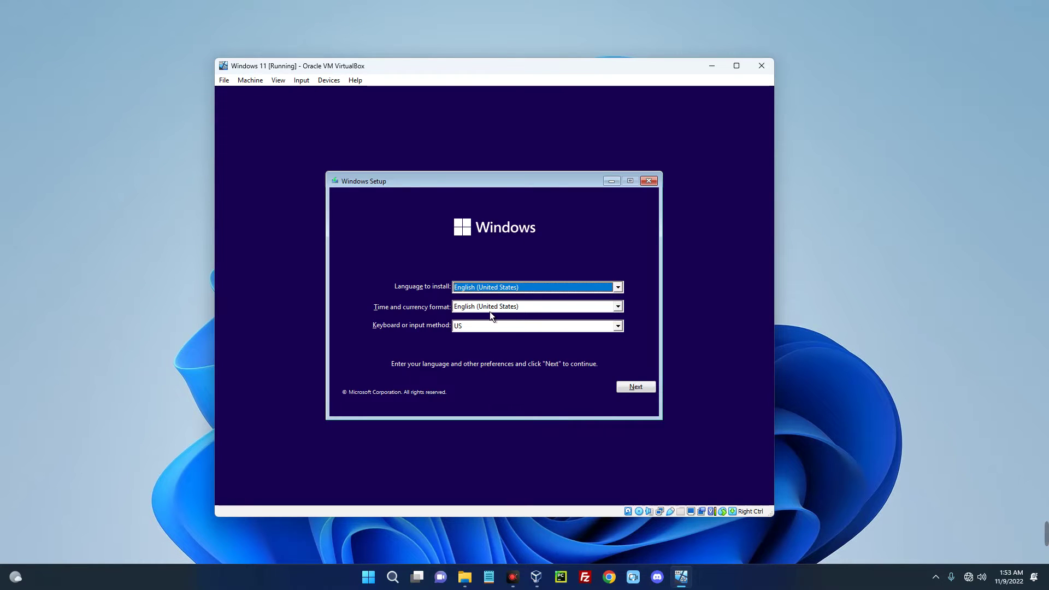
Try installing Windows 11 Pro without a product key, dismiss the can't-run message, open a command prompt.
left_click(627, 387)
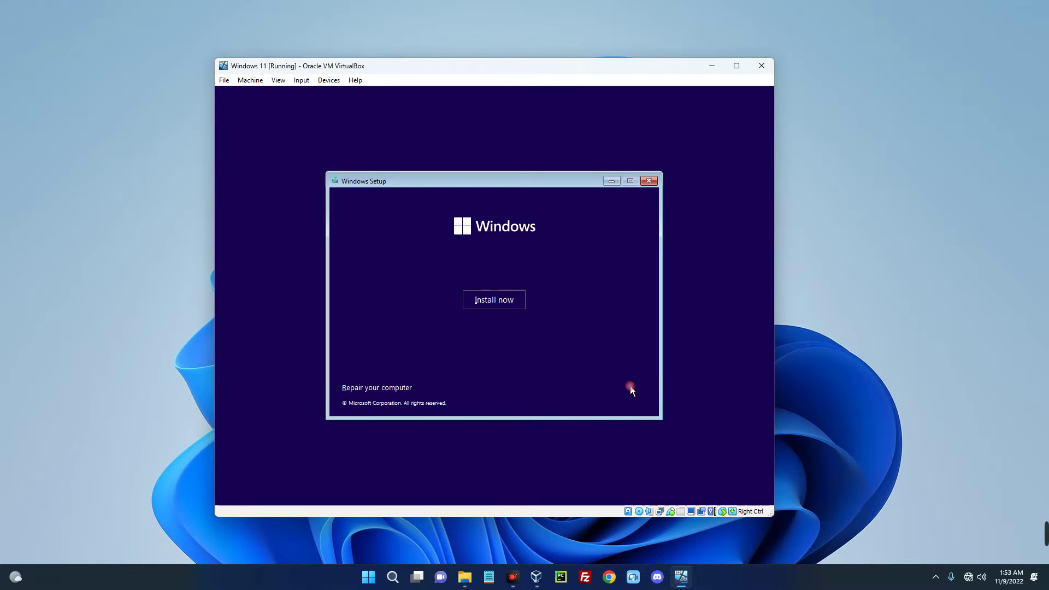
left_click(496, 301)
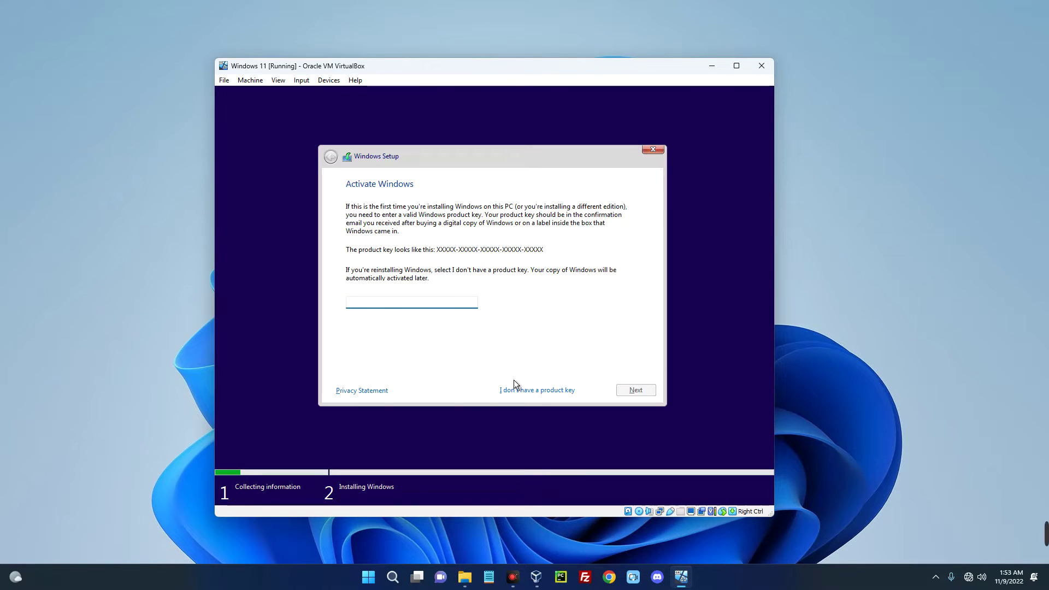
left_click(517, 389)
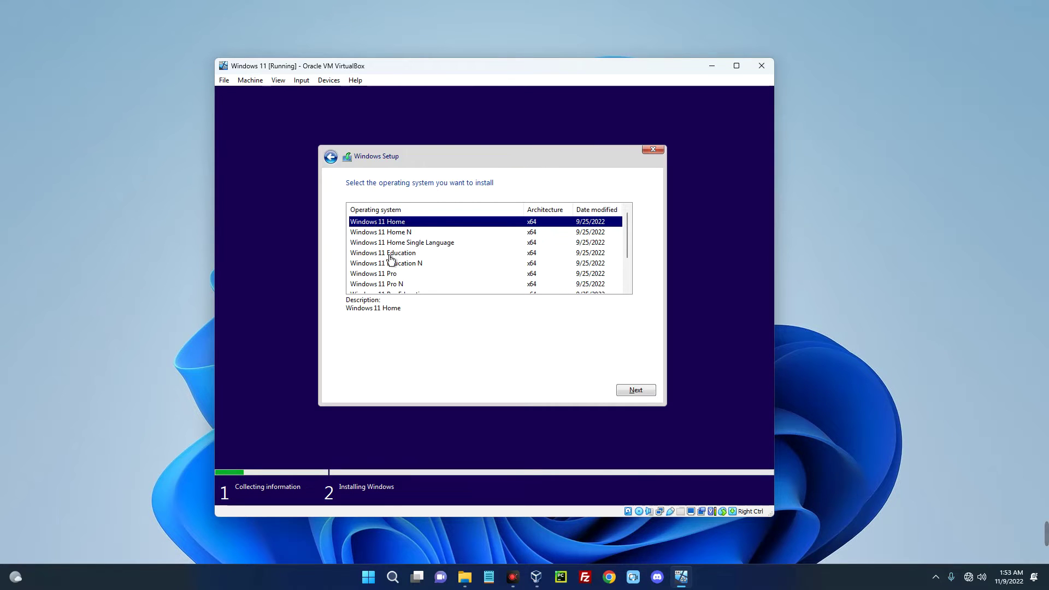
left_click(402, 273)
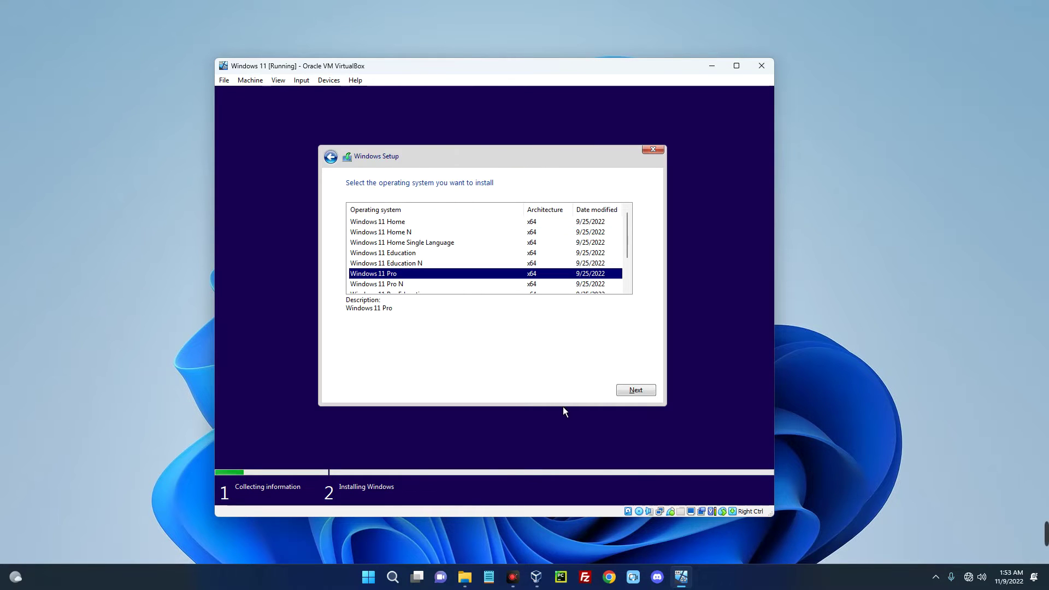
left_click(641, 391)
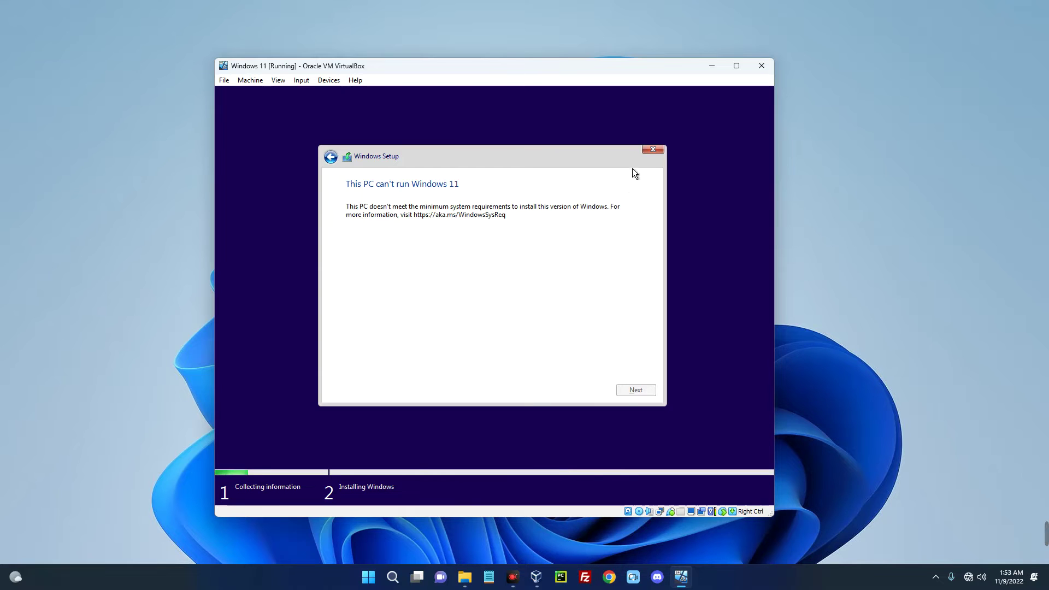
left_click(653, 149)
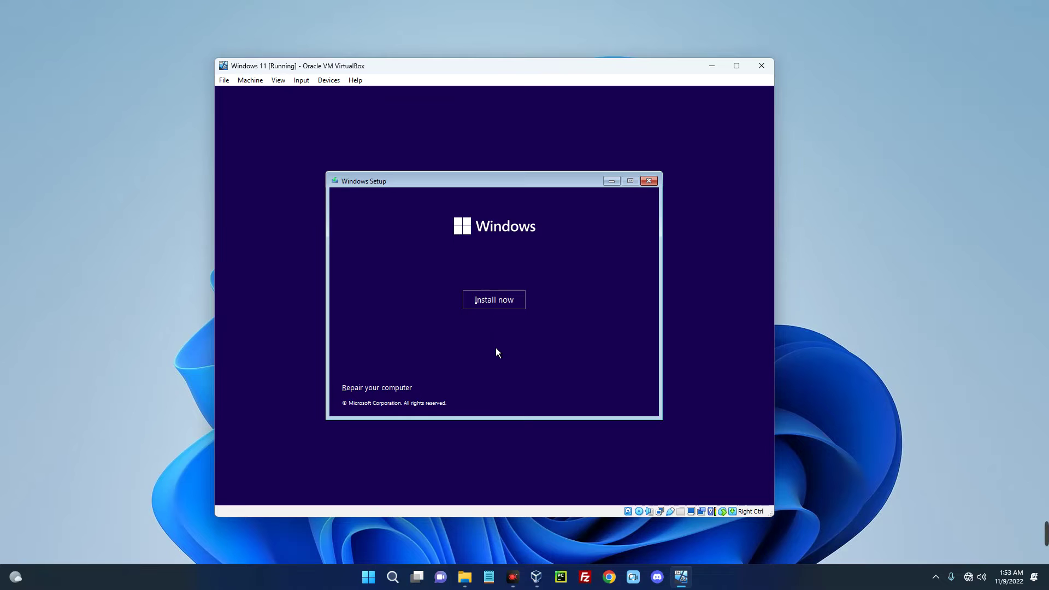
key("shift+F10")
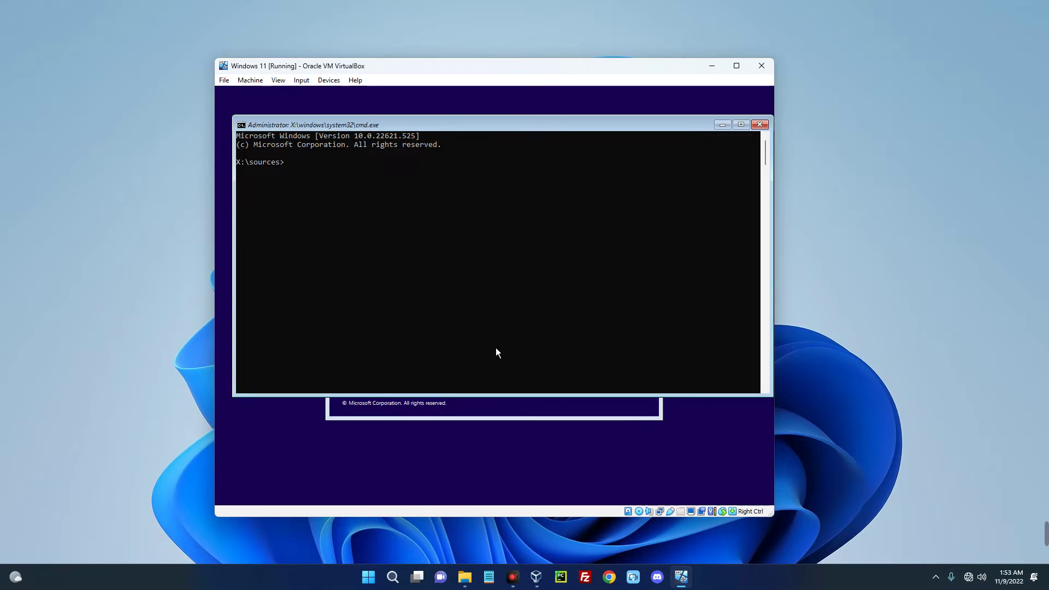
Launch regedit and expand HKEY_LOCAL_MACHINE\SYSTEM\Setup in Registry Editor.
type("regeditgedit")
key("Return")
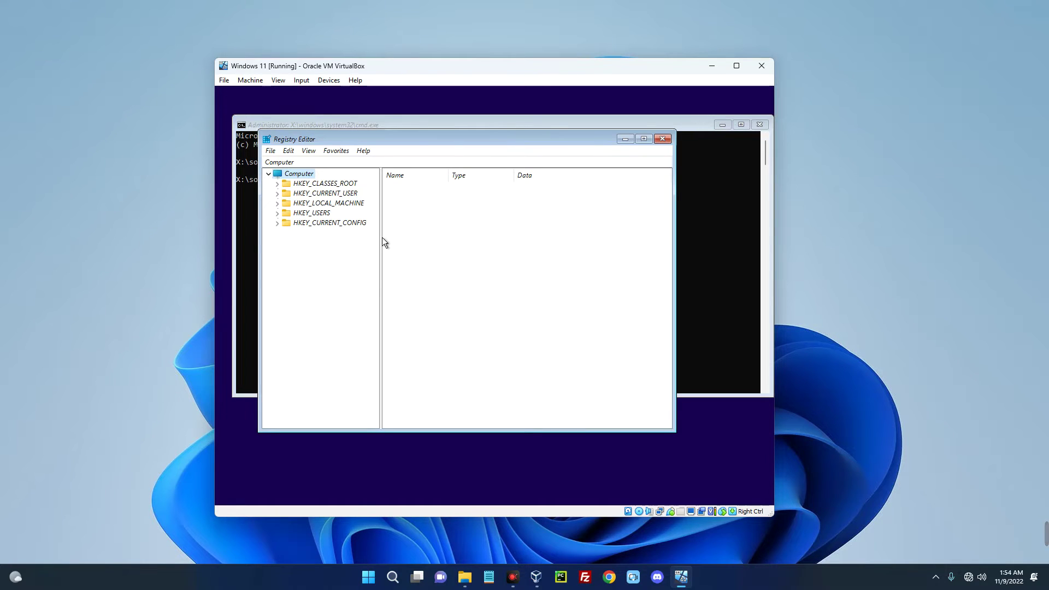
left_click(277, 202)
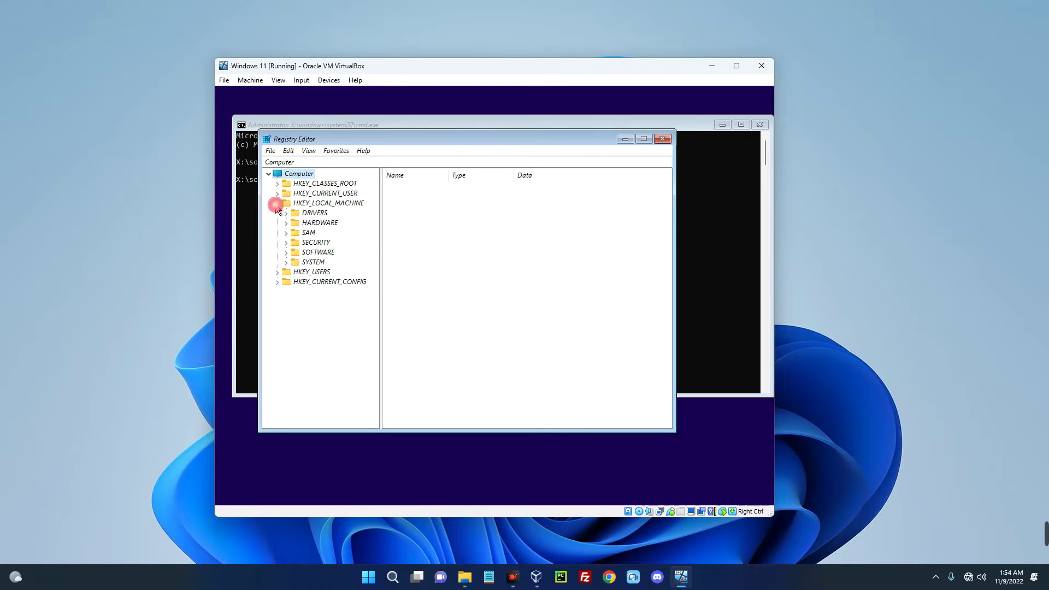
left_click(286, 263)
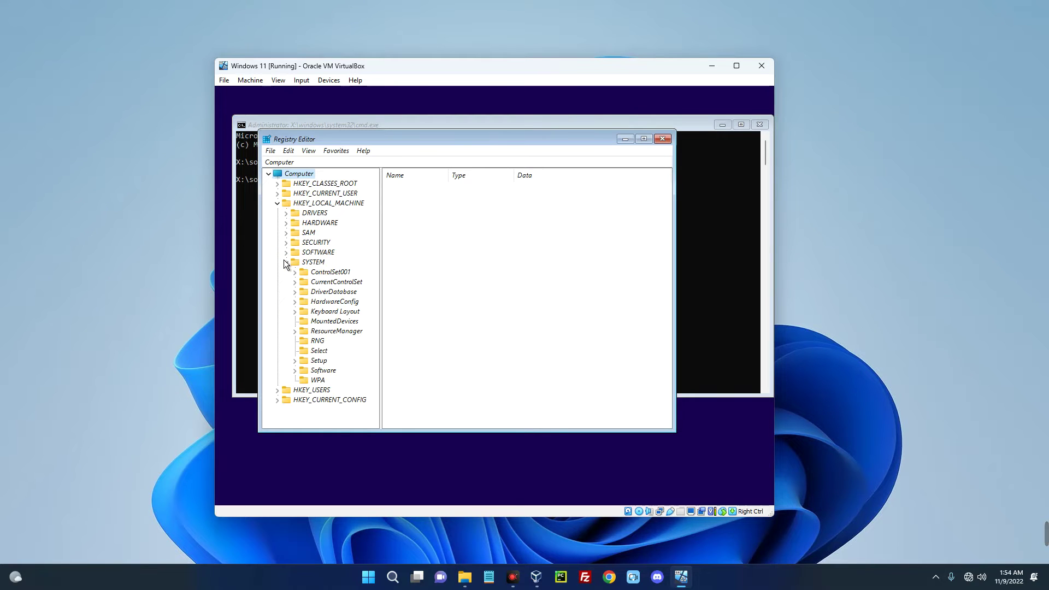
left_click(294, 361)
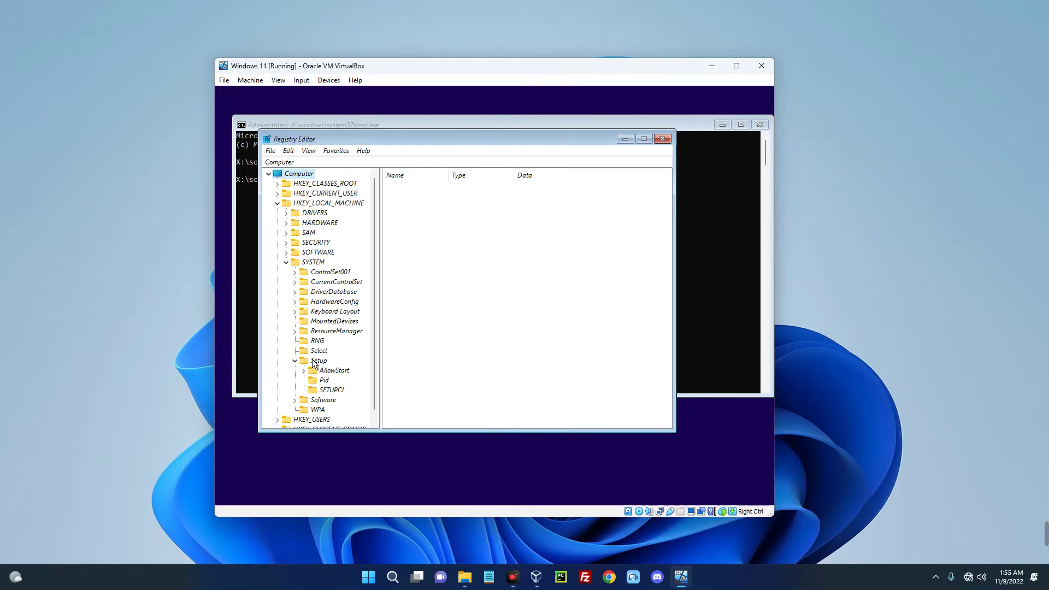
Create a new key named LabConfig under the Setup key.
left_click(317, 361)
right_click(315, 361)
mouse_move(358, 379)
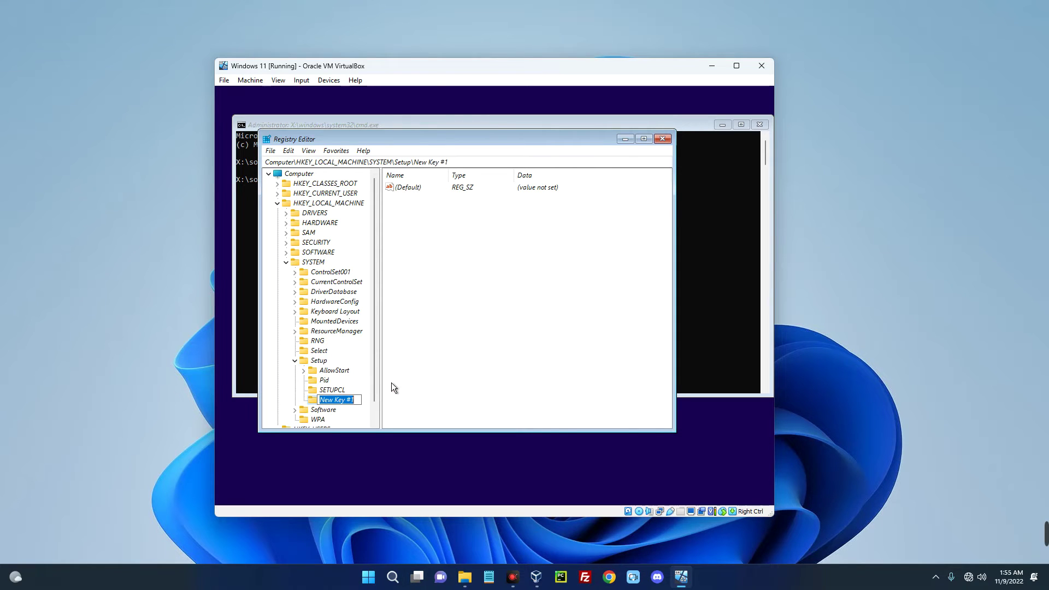
type("LabConfig")
key("Return")
Add DWORD (32-bit) values ByPassTPMCheck, BypassSecureBootCheck and BypassRAMCheck inside LabConfig.
right_click(442, 218)
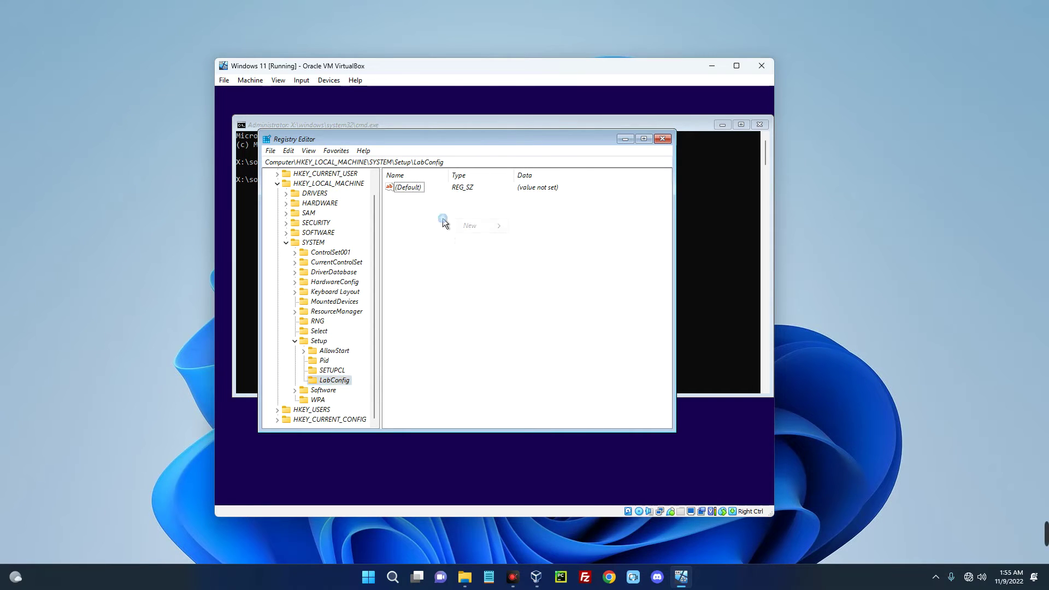
mouse_move(459, 226)
left_click(540, 264)
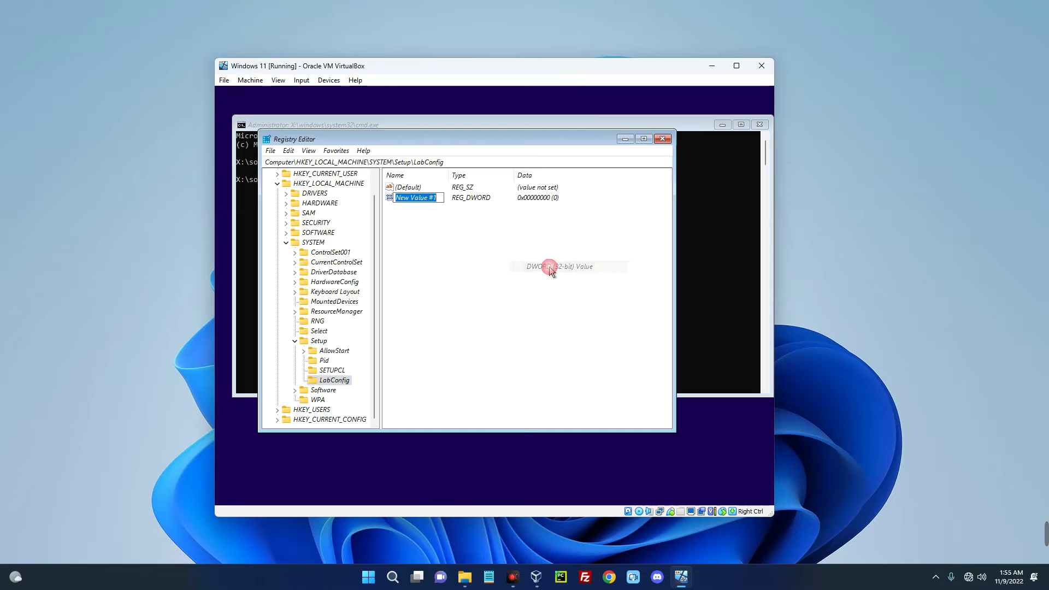
type("ByPassTPM")
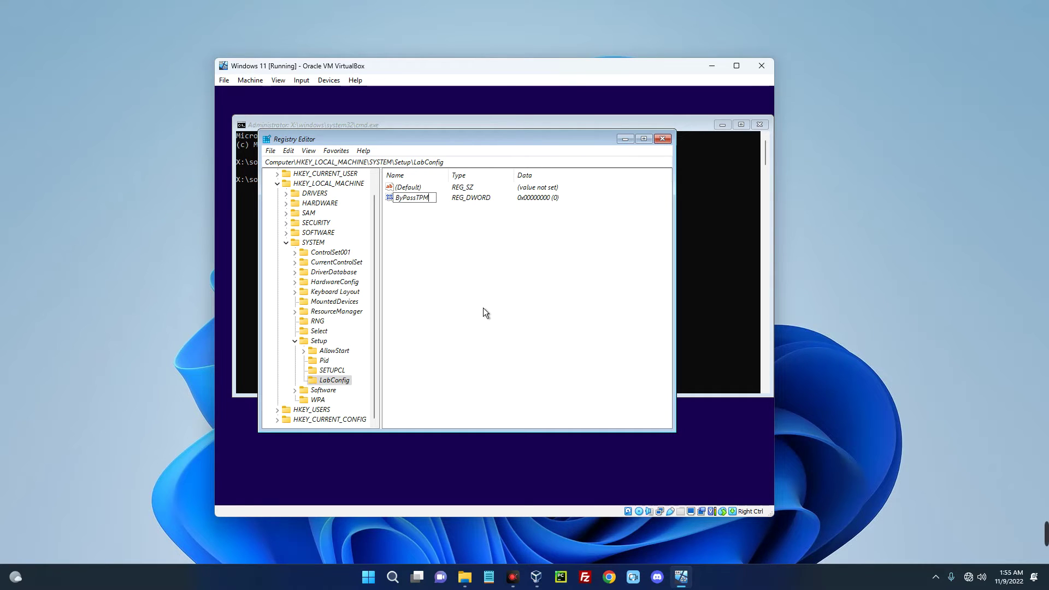
type("Check")
right_click(440, 228)
mouse_move(476, 237)
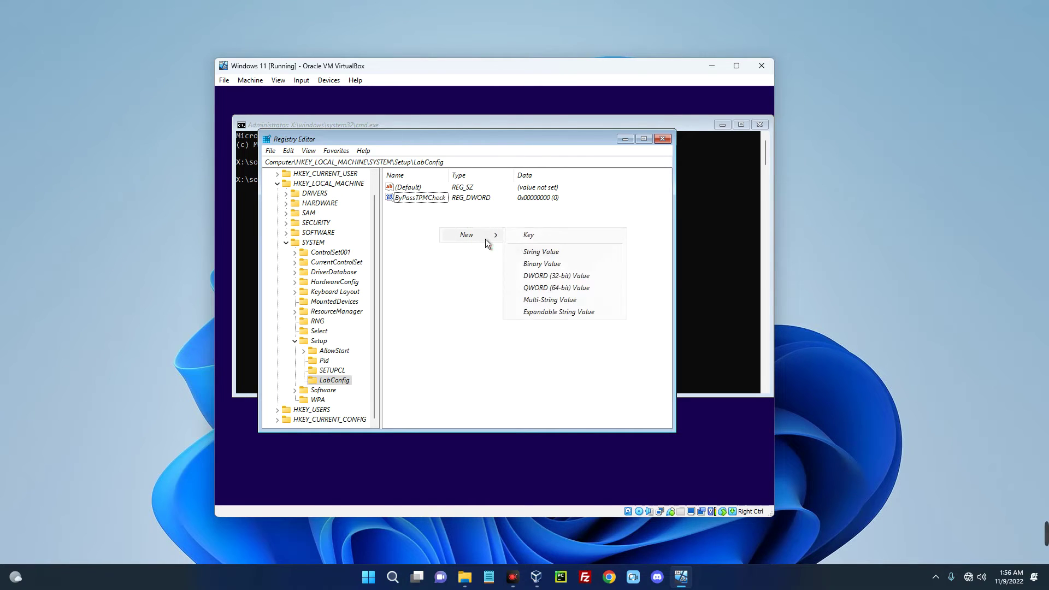
left_click(536, 277)
type("BypassSecureBootCheck")
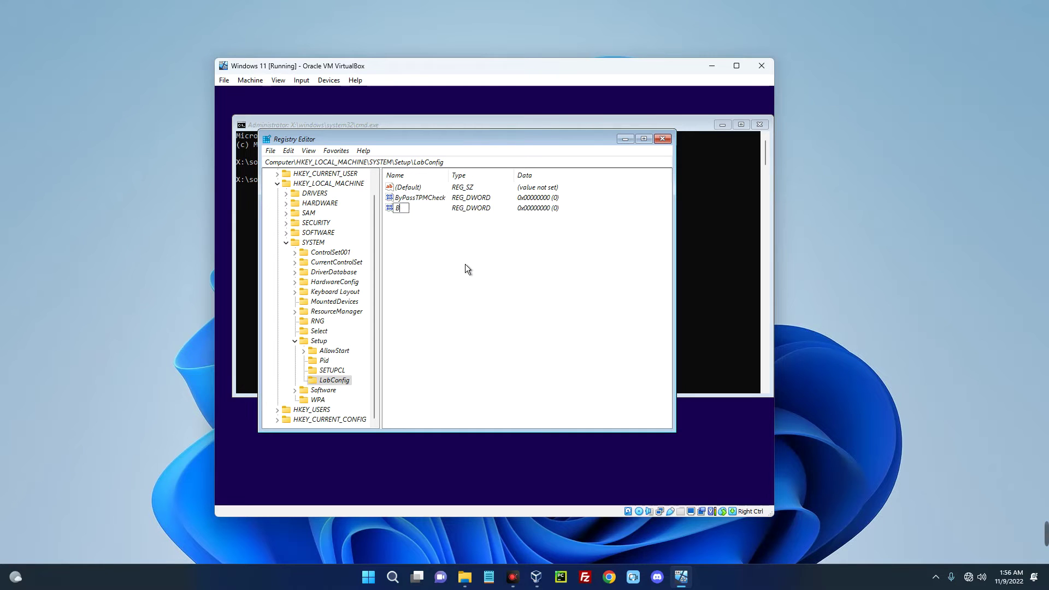
right_click(440, 238)
mouse_move(454, 243)
left_click(532, 283)
type("BypassRAMCheck")
right_click(436, 197)
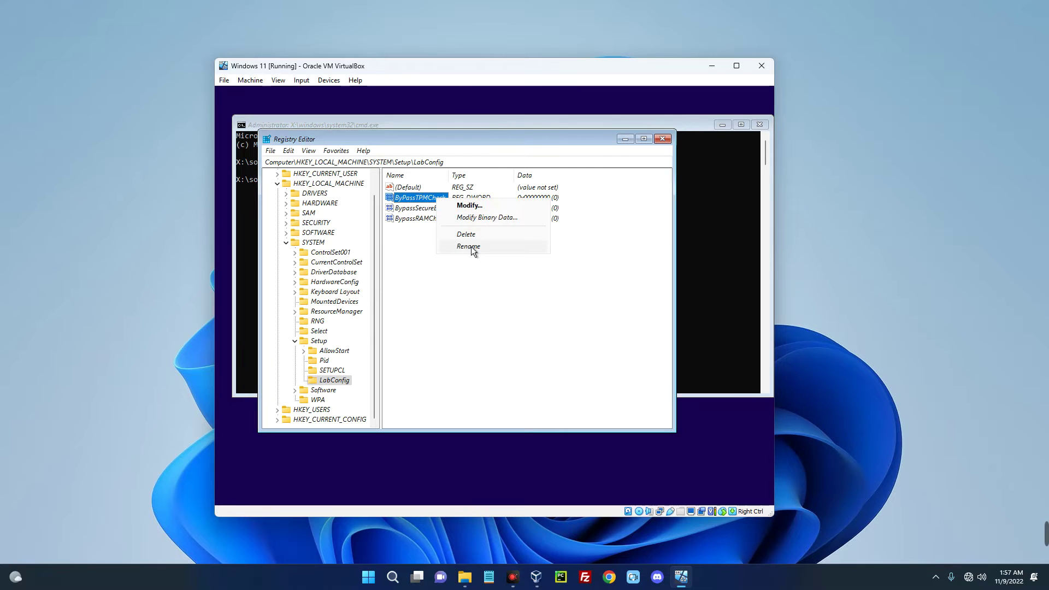
Try renaming ByPassTPMCheck to BypassTPMCheck, dismissing the name-already-exists error.
left_click(469, 246)
left_click(405, 198)
key("Delete")
type("p")
key("Return")
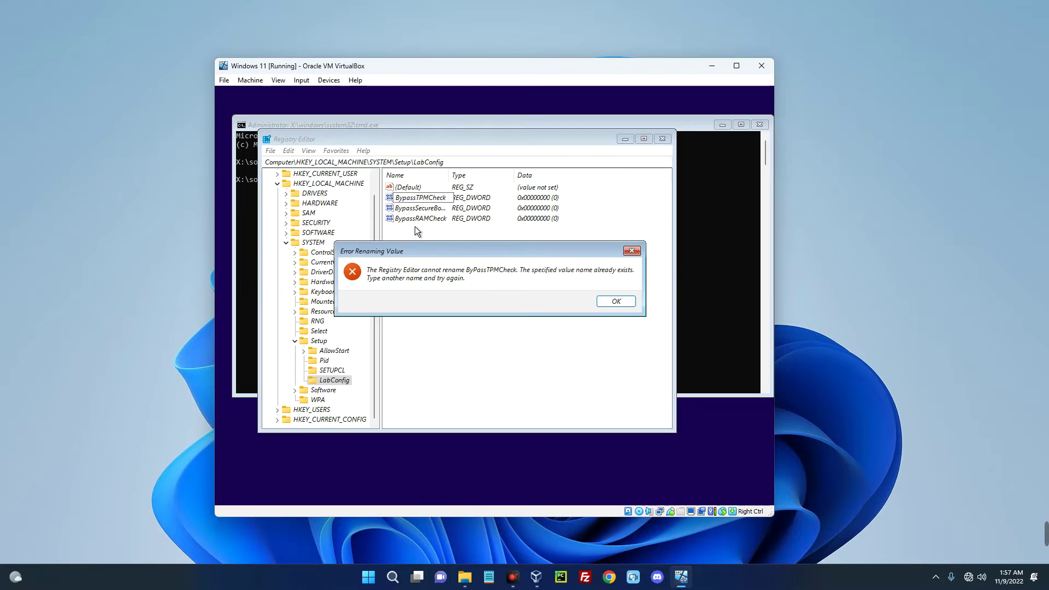
left_click(605, 302)
Delete ByPassTPMCheck and add a new 32-bit DWORD named BypassTPMCheck.
right_click(444, 199)
left_click(465, 230)
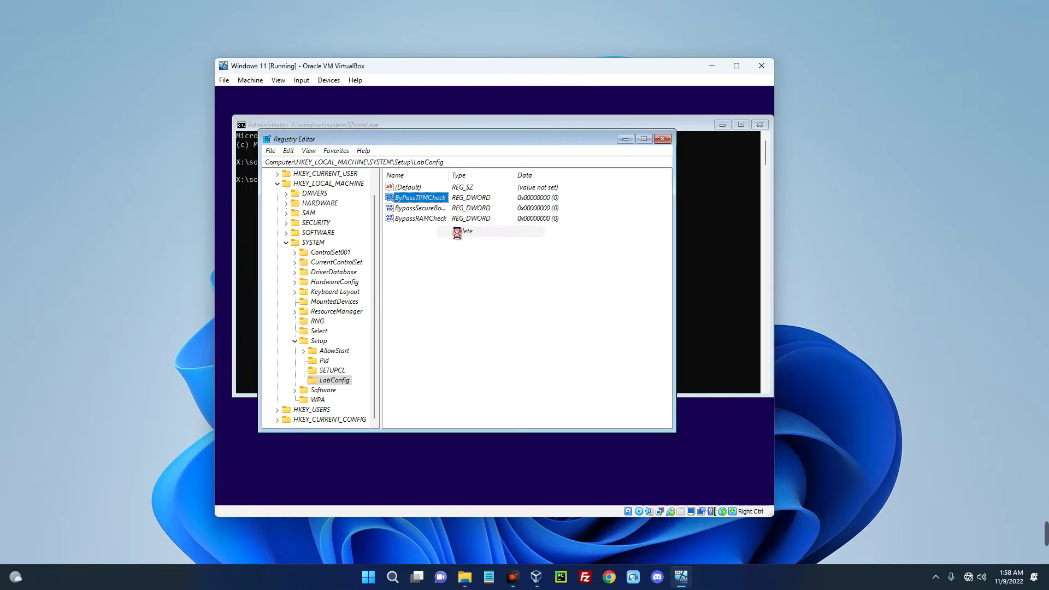
left_click(571, 304)
right_click(421, 227)
mouse_move(451, 234)
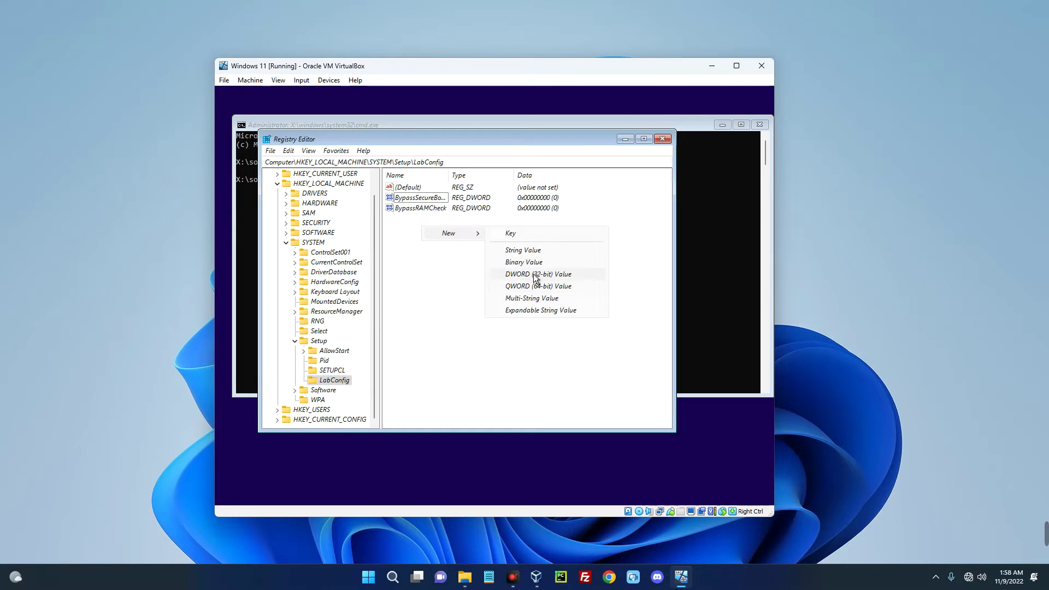
left_click(535, 274)
type("By")
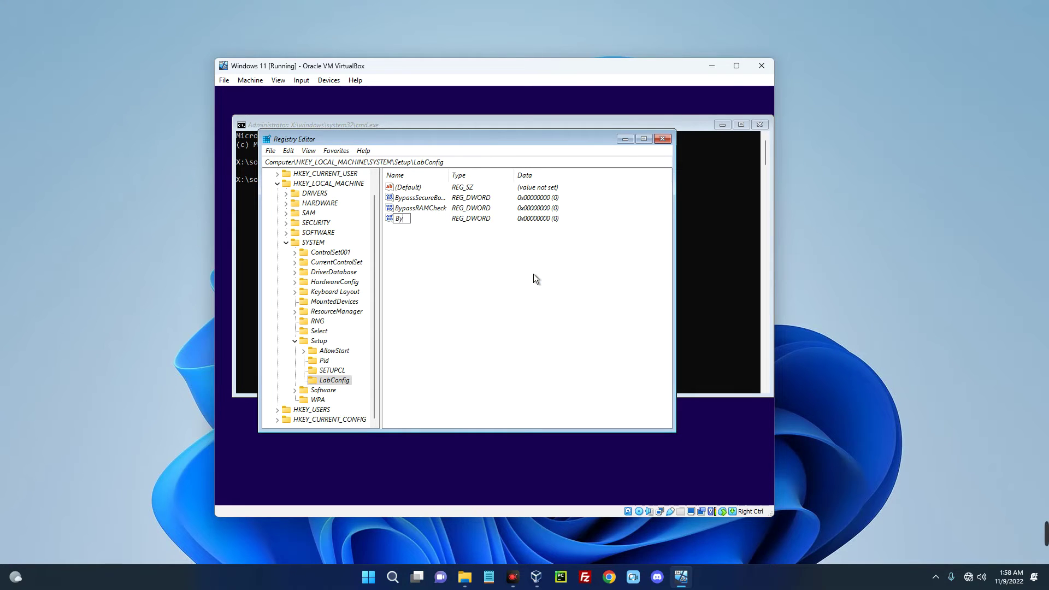
type("passTPMCheck")
key("Return")
left_click(533, 274)
Set BypassSecureBootCheck, BypassRAMCheck and BypassTPMCheck to 1, then close Registry Editor.
double_click(442, 198)
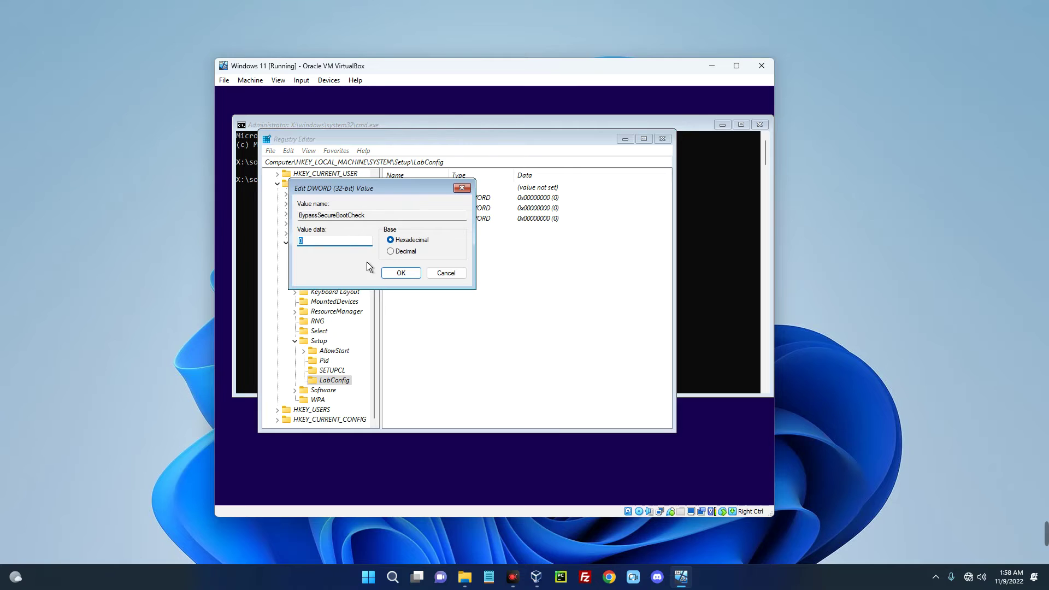
type("1")
left_click(401, 273)
double_click(437, 208)
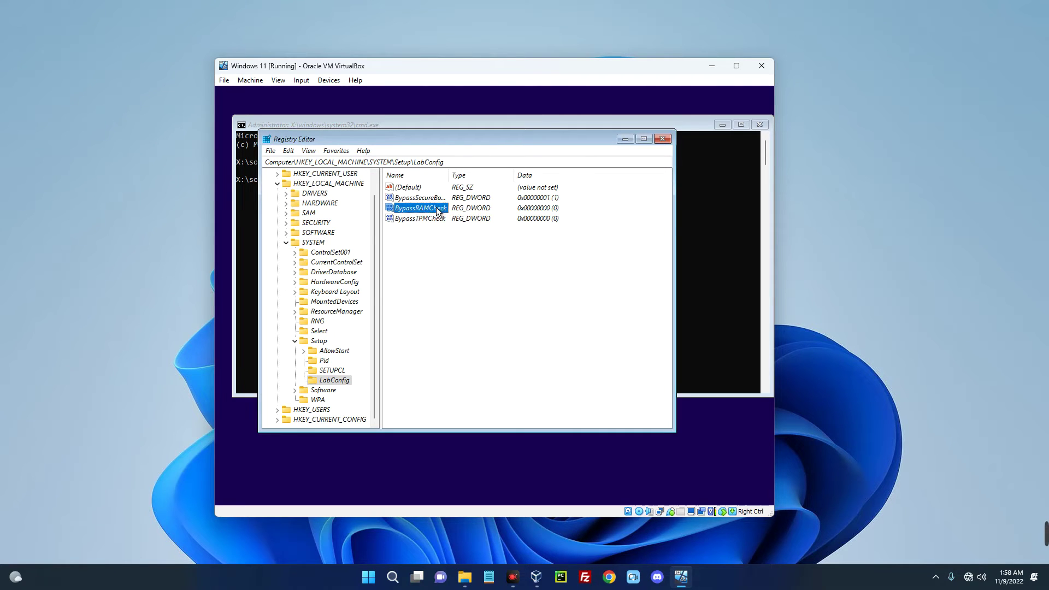
type("1")
left_click(395, 275)
double_click(425, 218)
type("1")
left_click(402, 273)
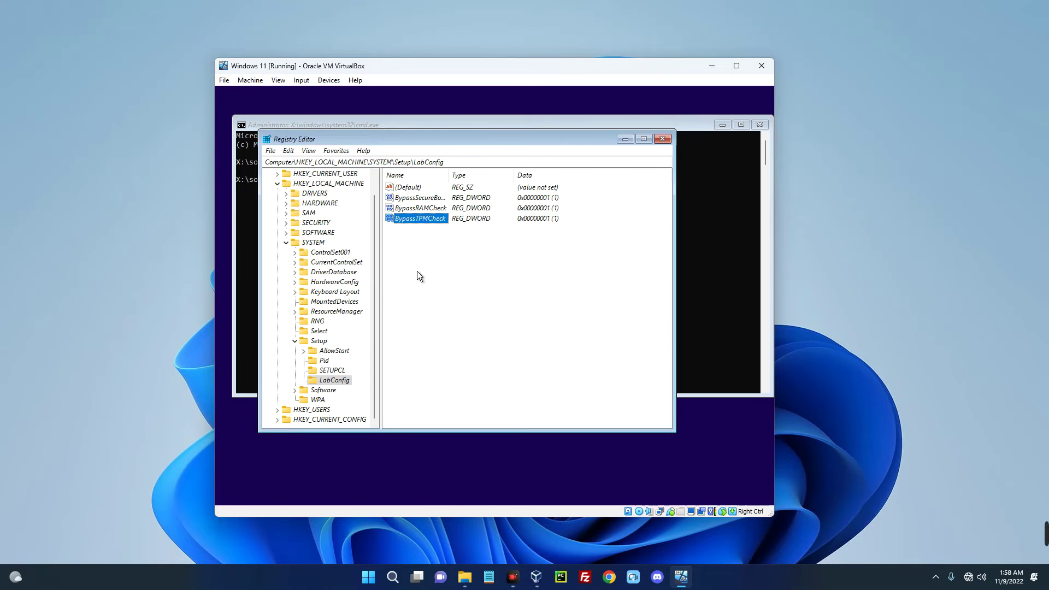
left_click(662, 138)
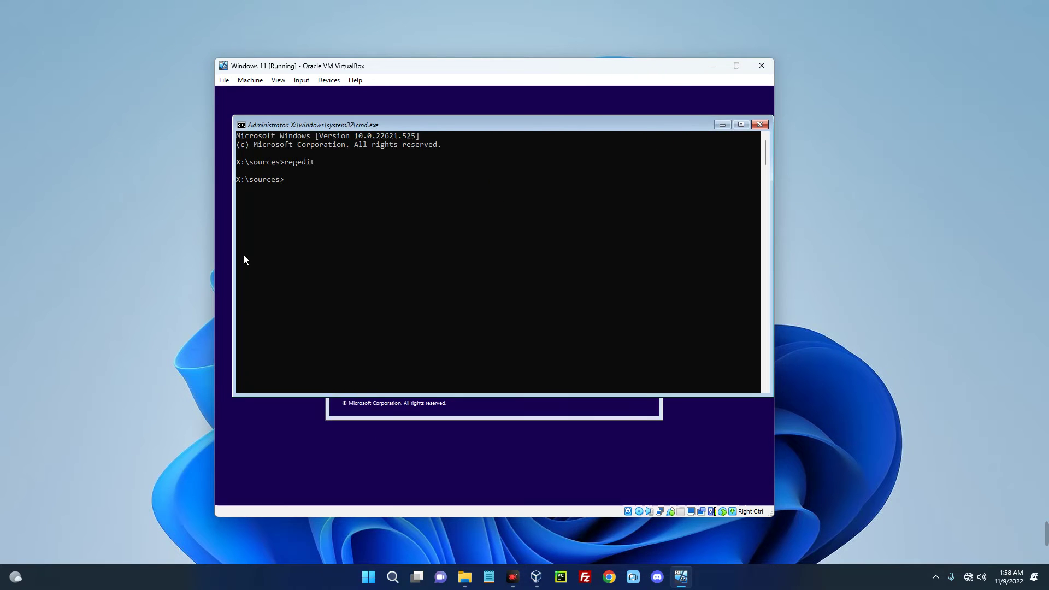
Start the Windows installation without a product key, choosing the Windows 11 Pro edition.
left_click(765, 125)
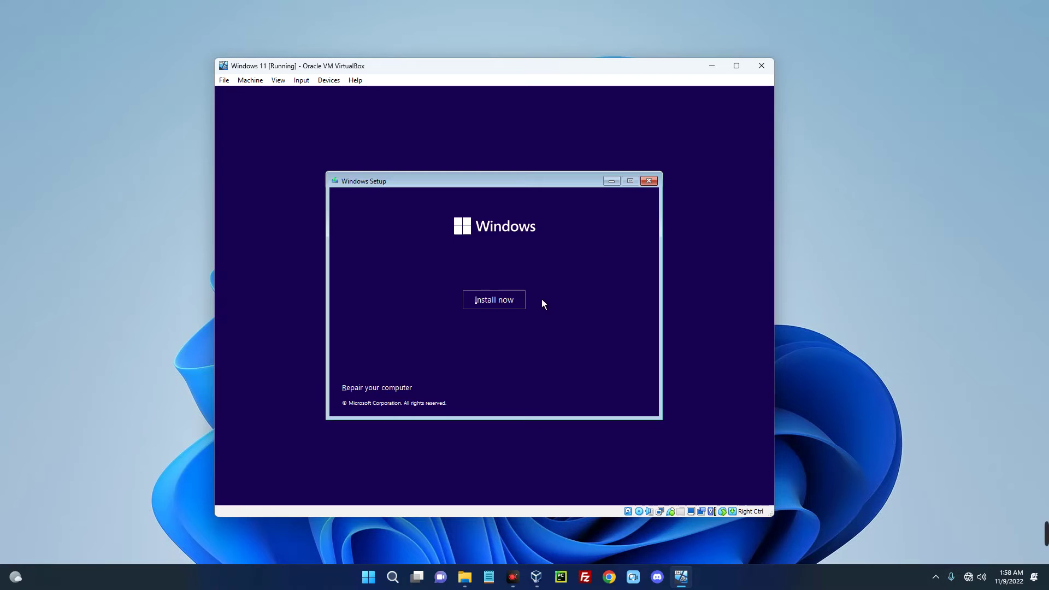
left_click(503, 304)
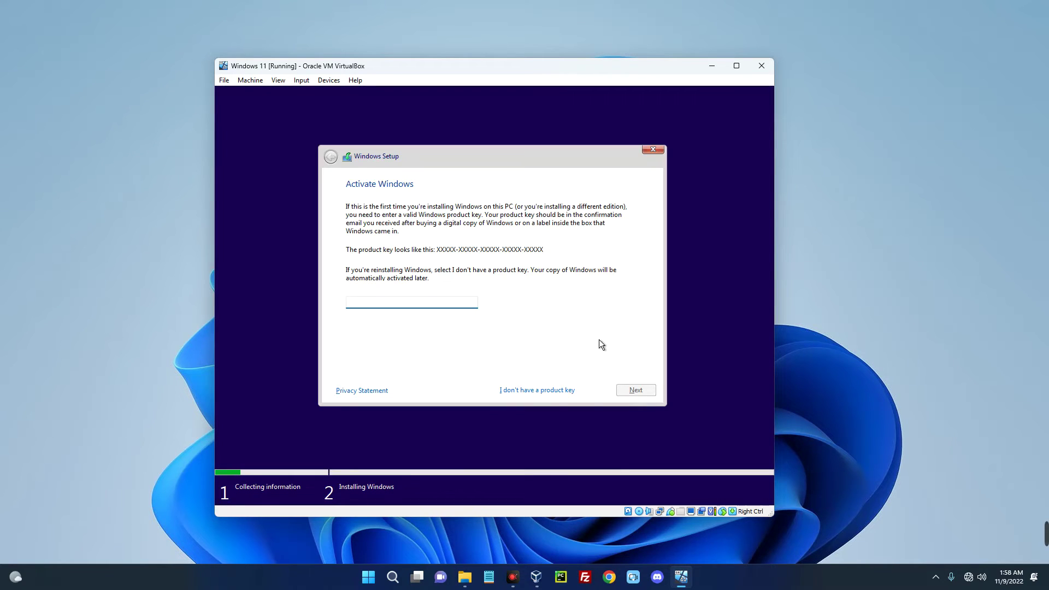
left_click(549, 388)
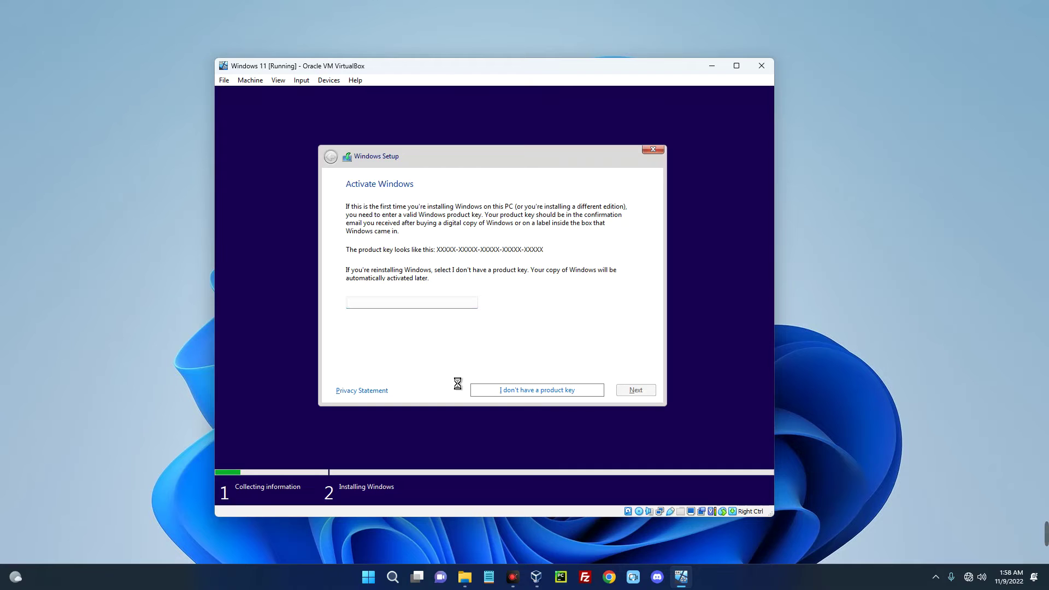
left_click(394, 275)
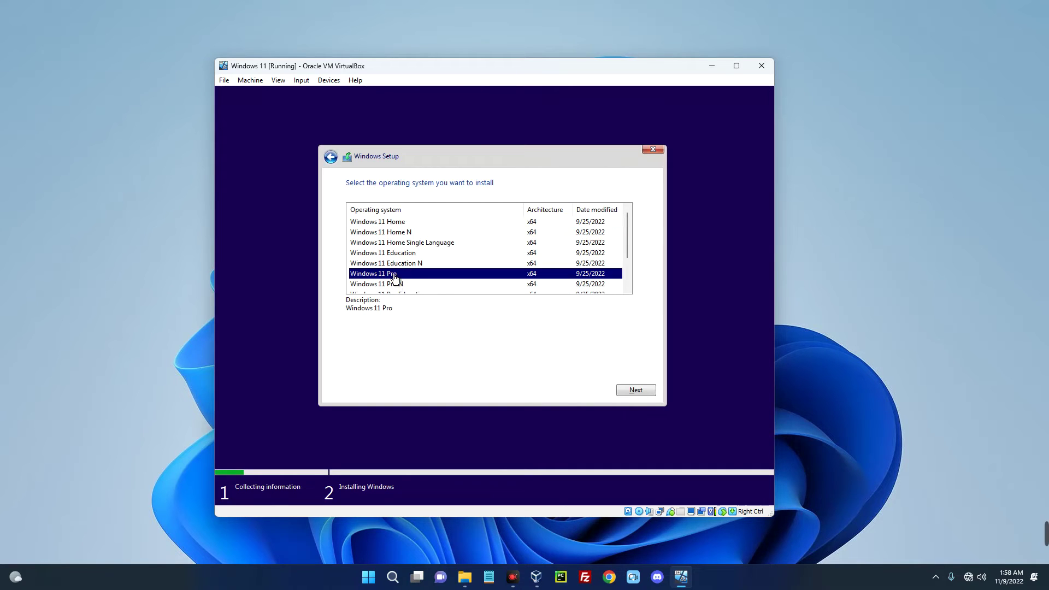
left_click(636, 390)
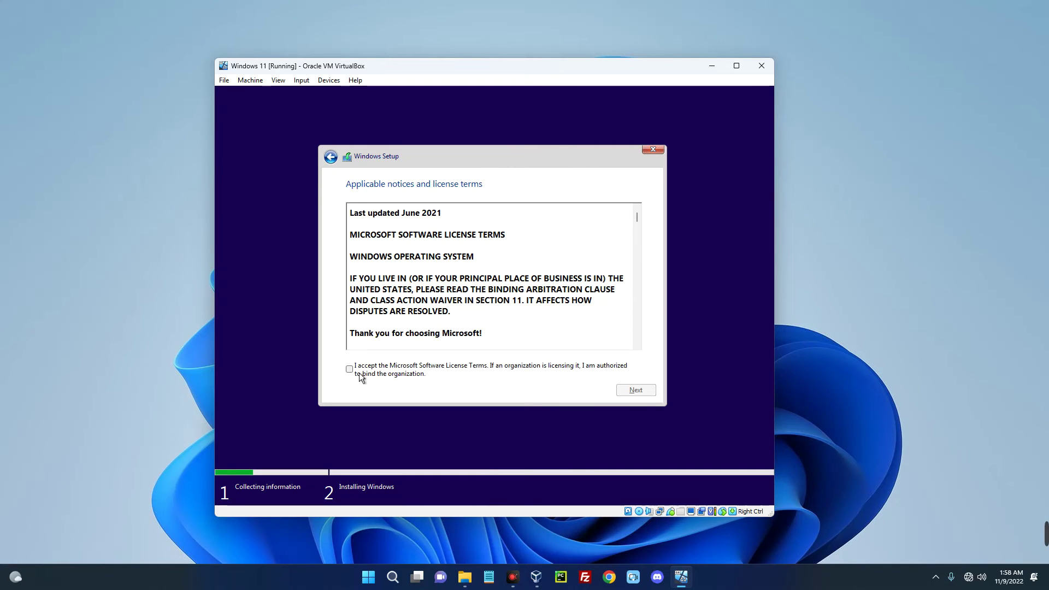
Accept the license terms and do a Custom install onto Drive 0's unallocated space.
left_click(350, 369)
left_click(637, 391)
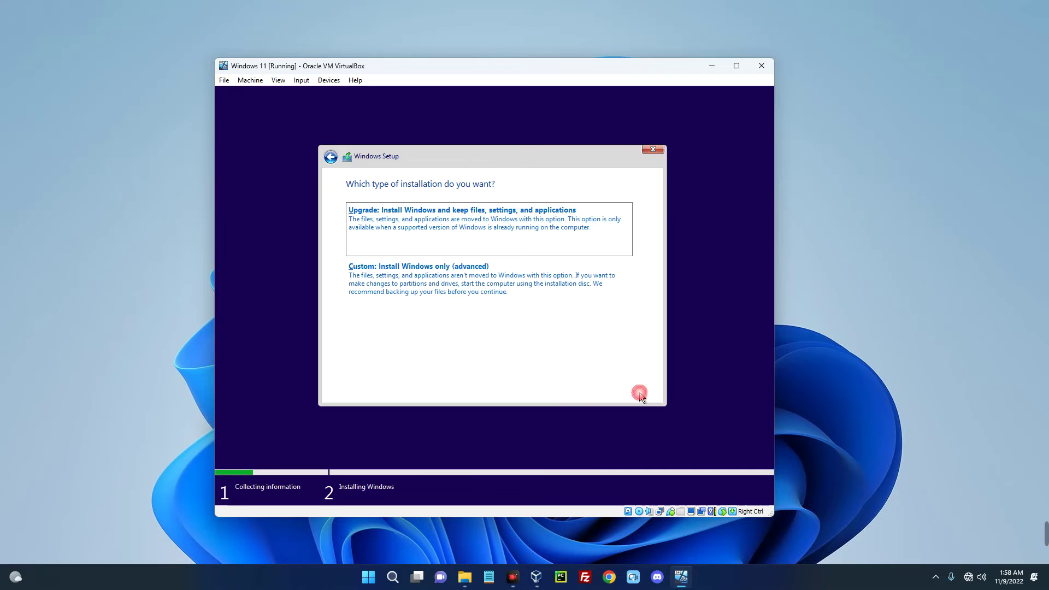
left_click(413, 301)
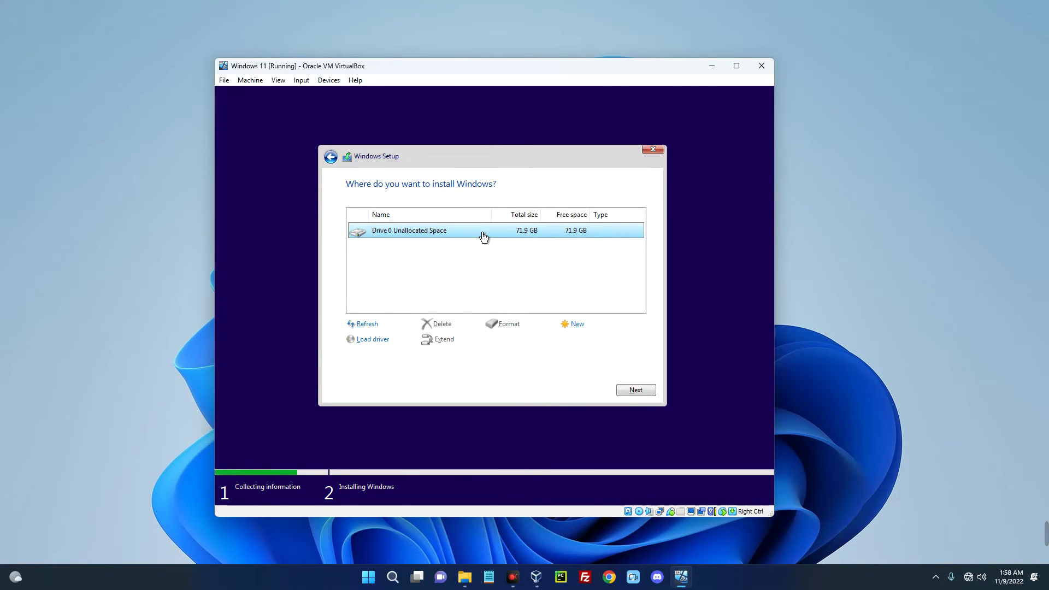
left_click(634, 388)
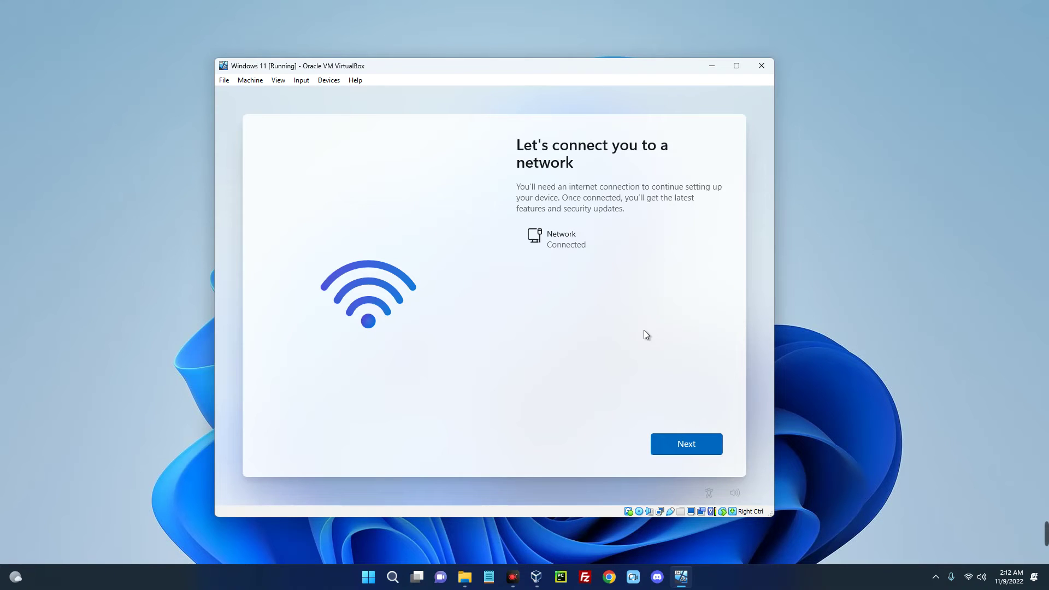
Continue past the network page, then enter the account password, birth year and security e-mail.
left_click(677, 440)
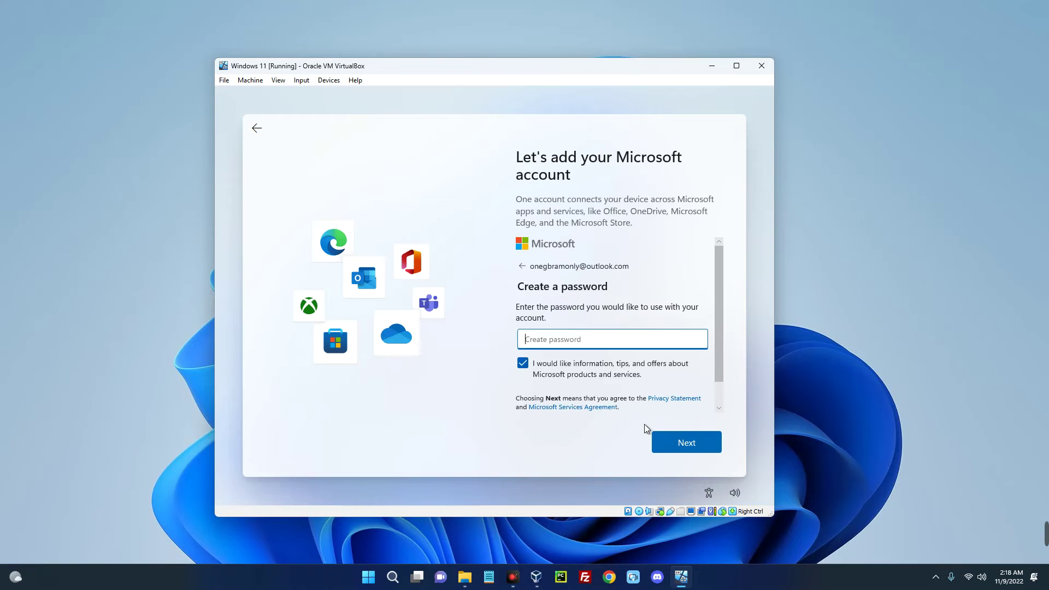
type("•••")
left_click(671, 442)
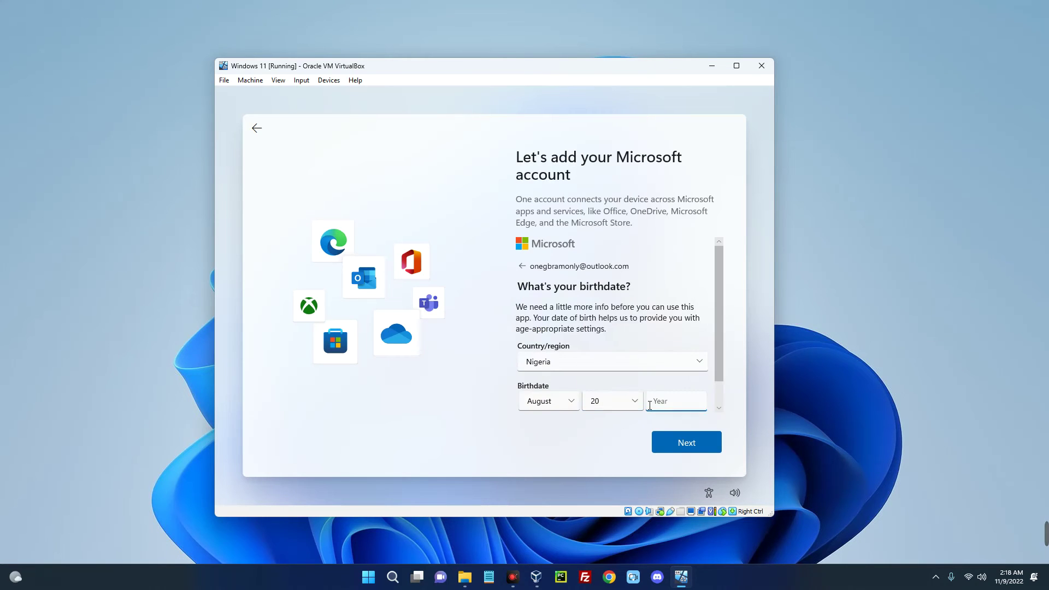
left_click(681, 445)
key("Return")
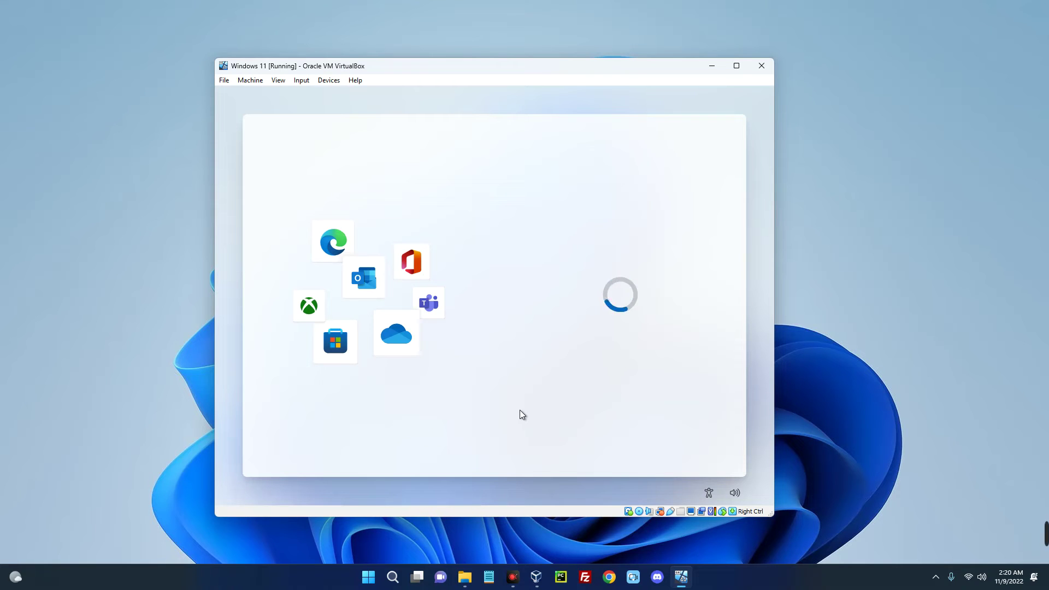
Accept the privacy settings and skip the customization, phone-linking and Game Pass pages.
left_click(676, 443)
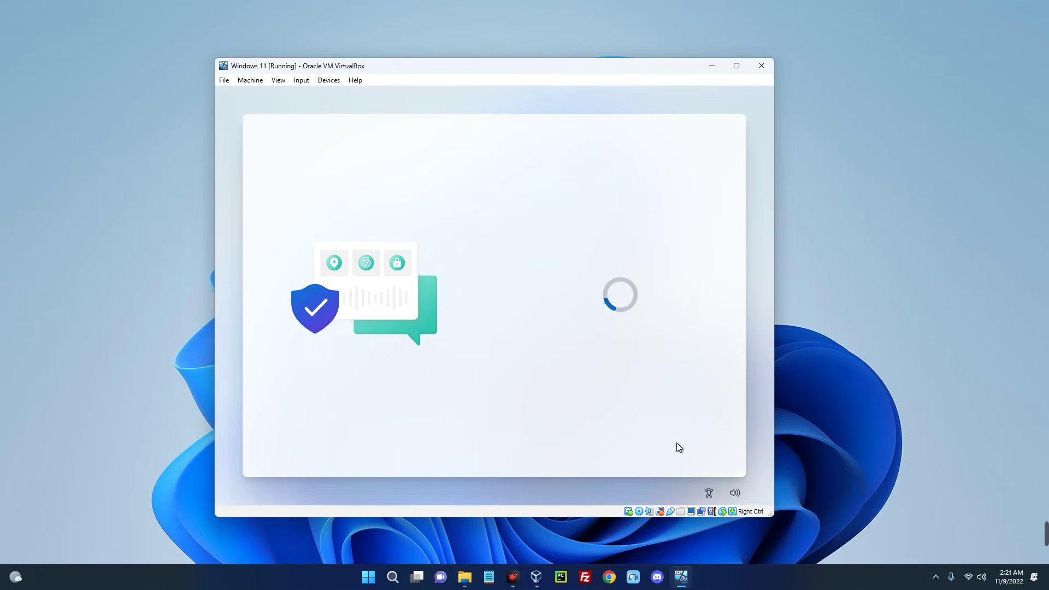
left_click(611, 441)
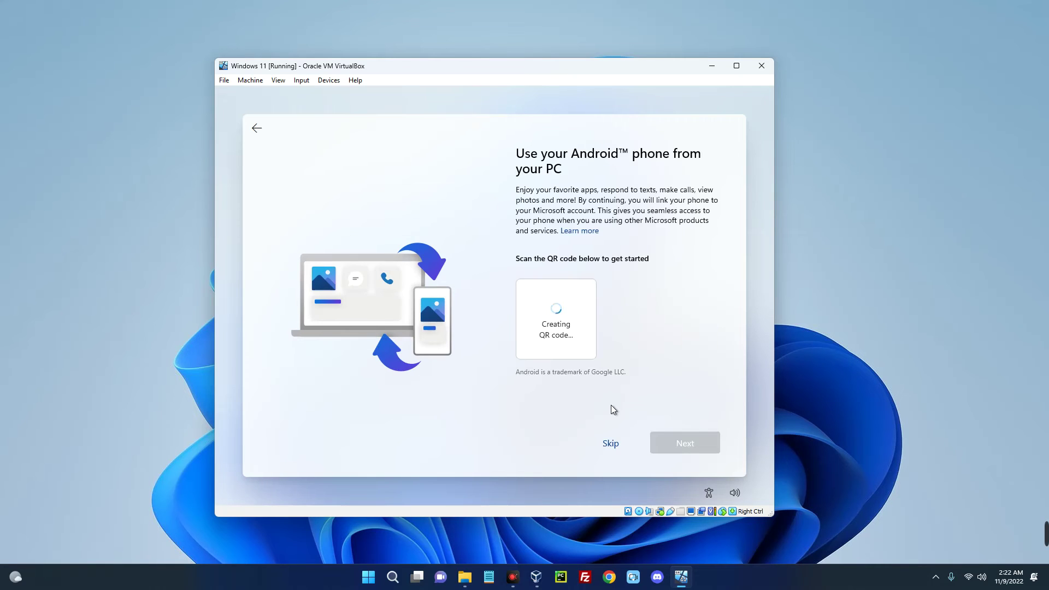
left_click(610, 442)
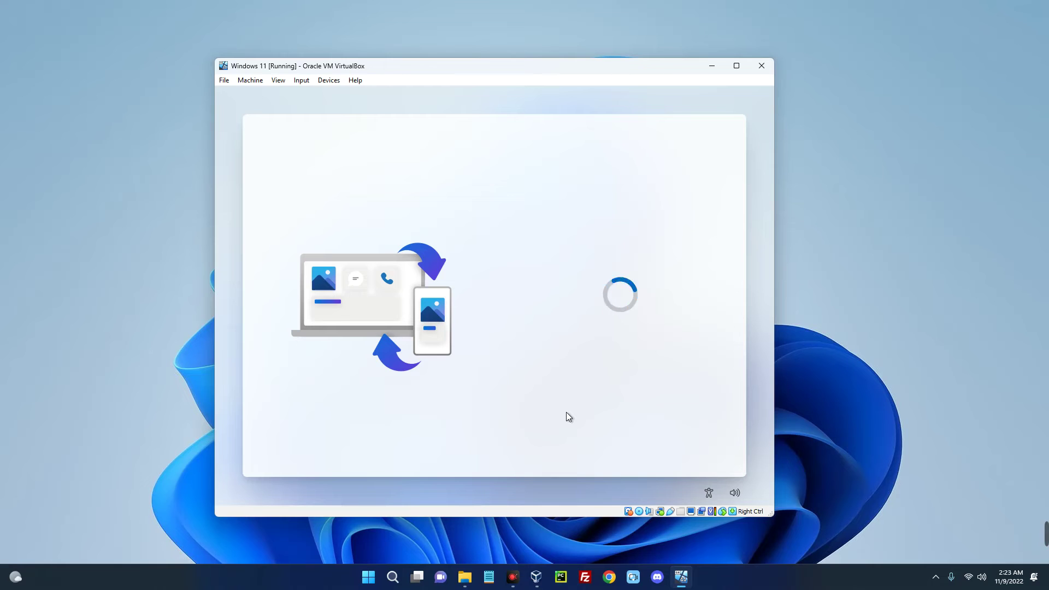
left_click(541, 442)
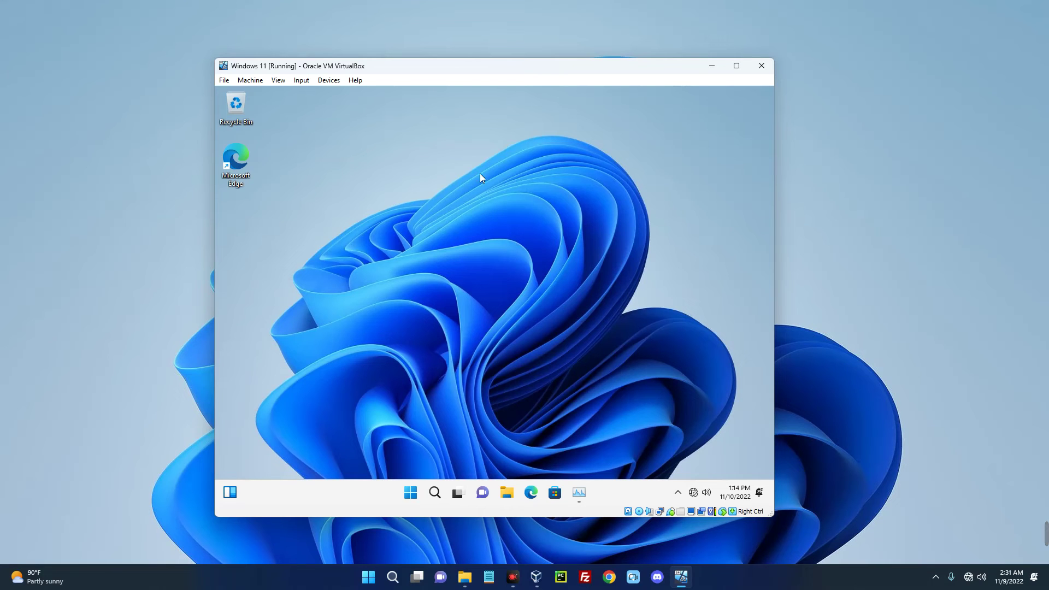
left_click_drag(464, 70, 458, 5)
key("Escape")
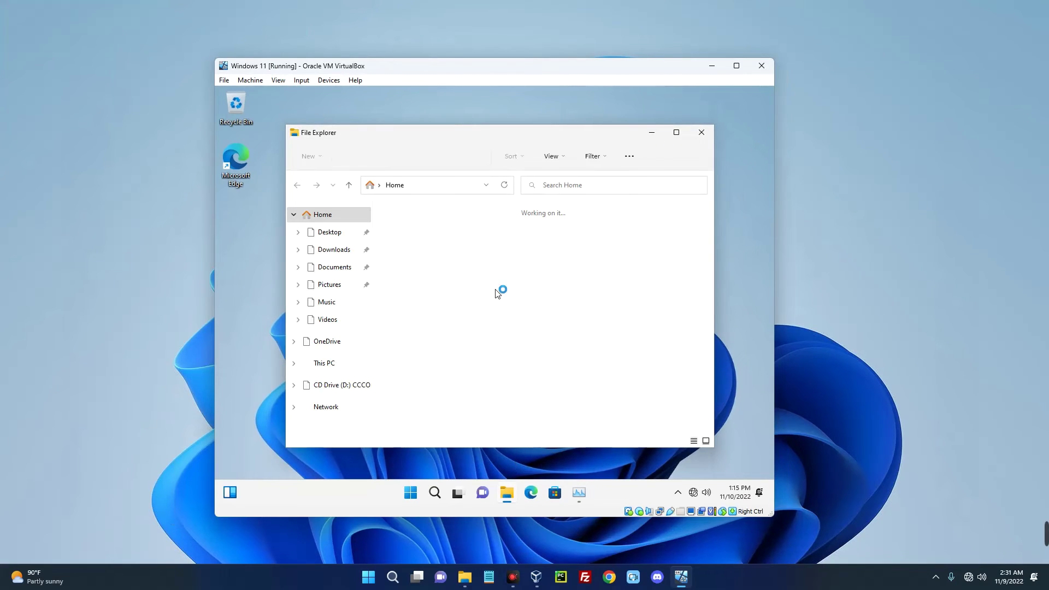
left_click(330, 233)
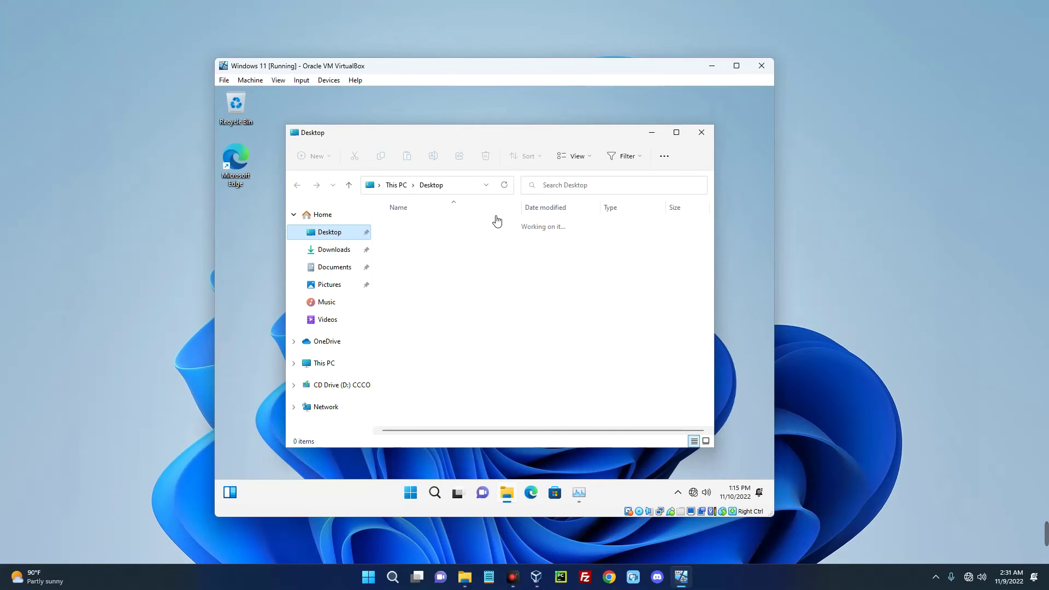
left_click(702, 132)
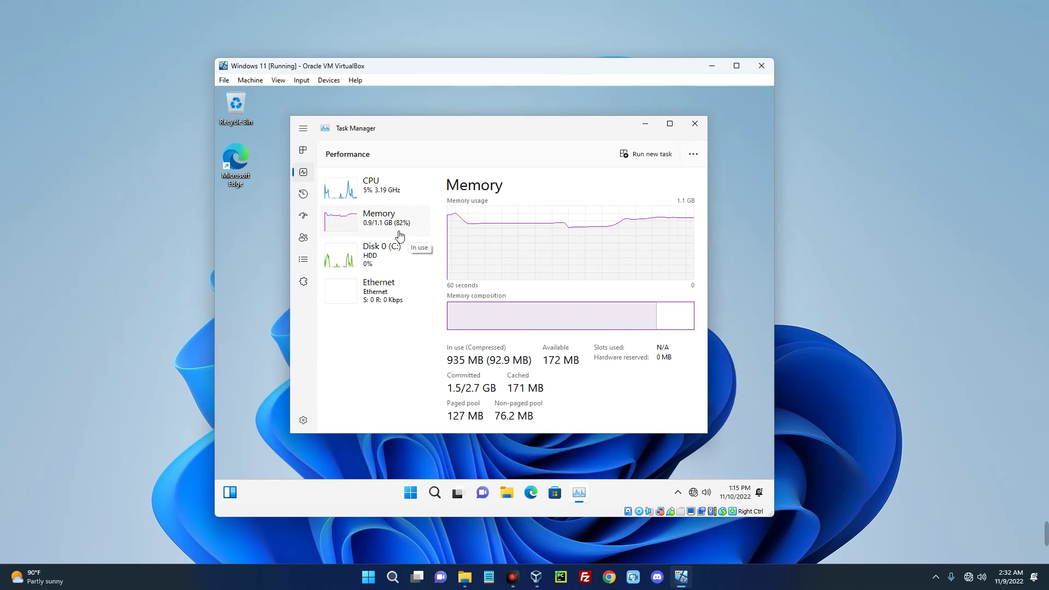
left_click(398, 199)
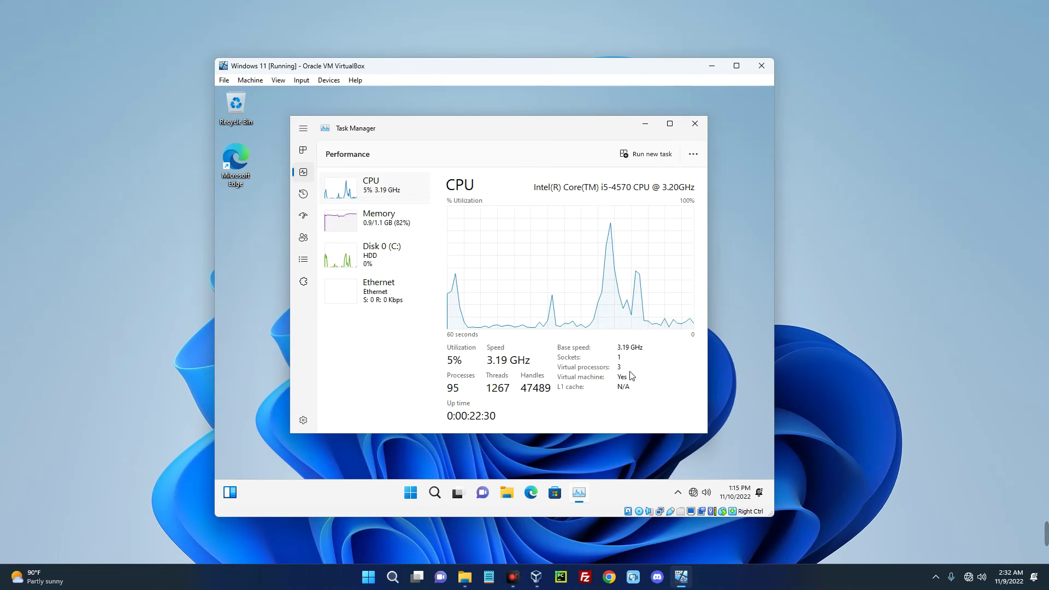
left_click(694, 125)
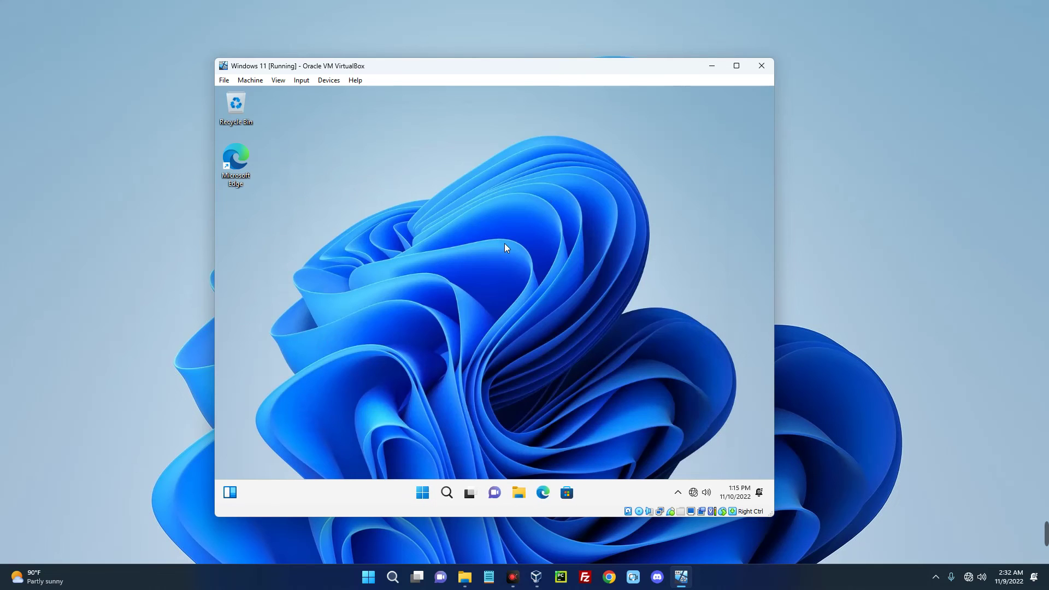
Open File Explorer to This PC and insert the Guest Additions CD image into the VM.
left_click(519, 492)
left_click(330, 231)
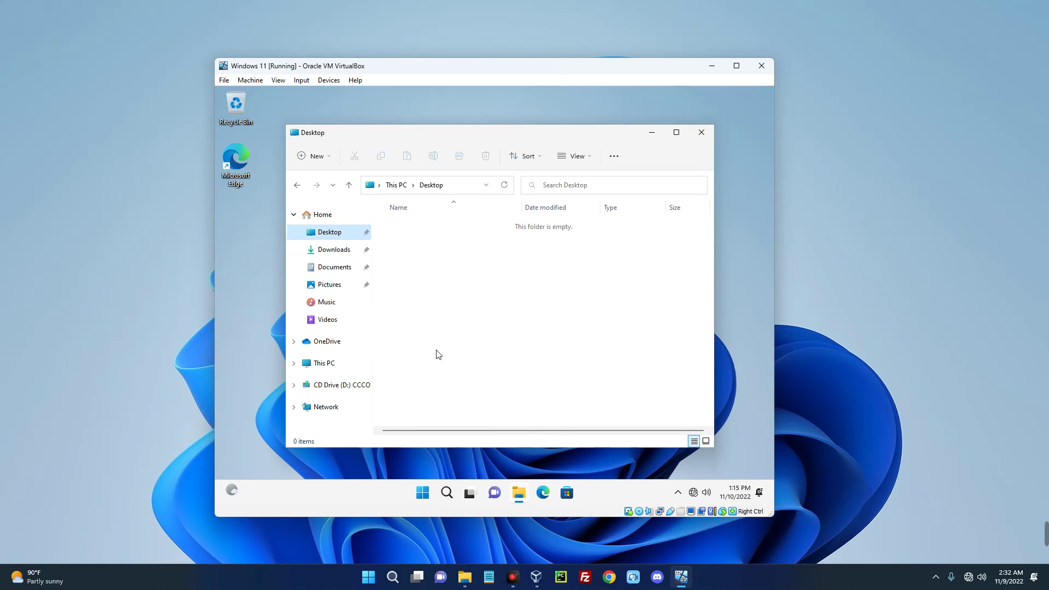
left_click(324, 364)
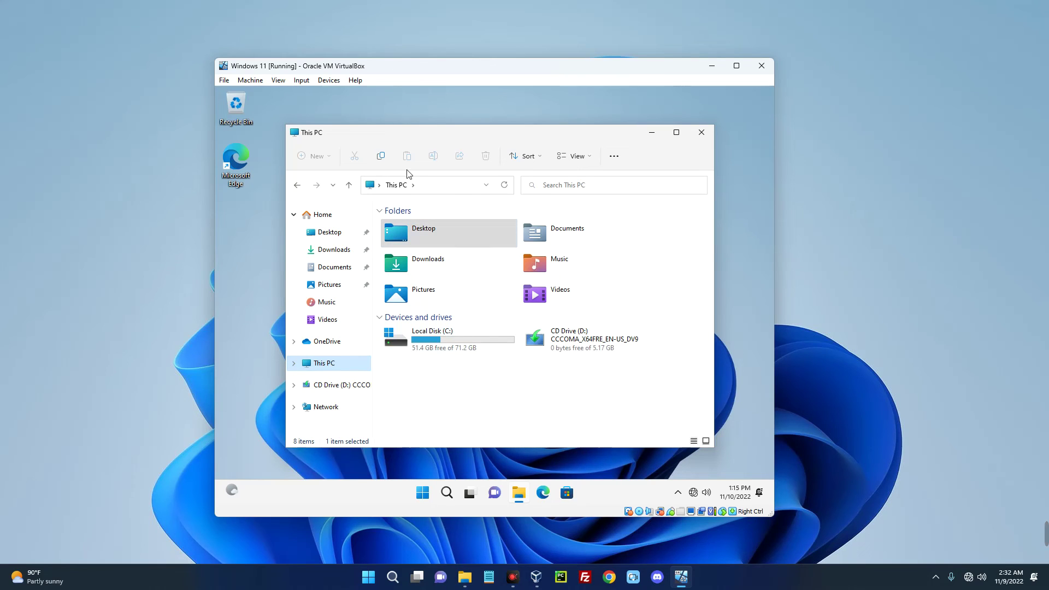
left_click(301, 80)
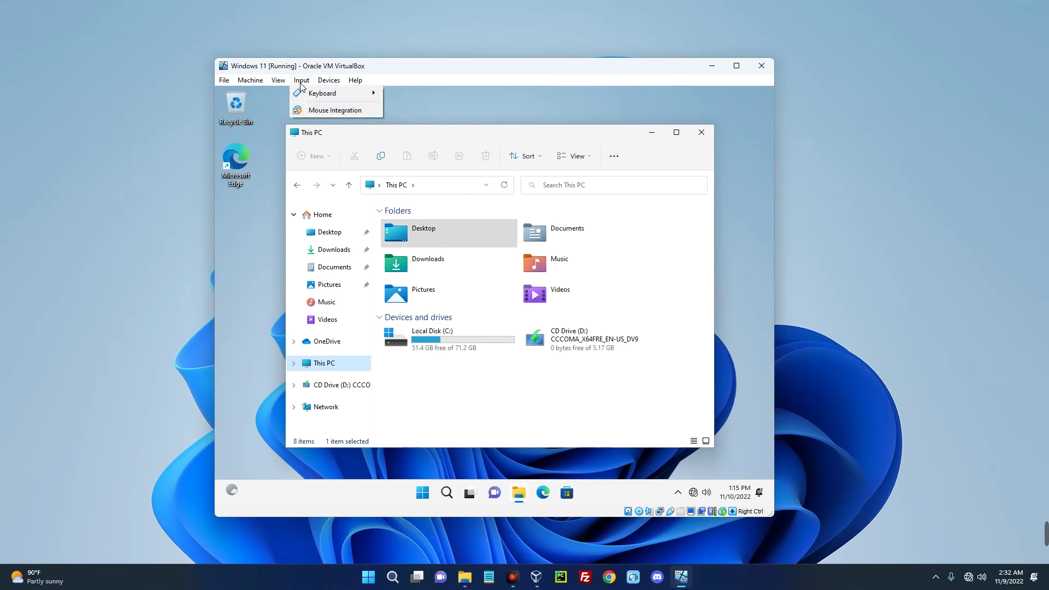
mouse_move(333, 80)
left_click(360, 199)
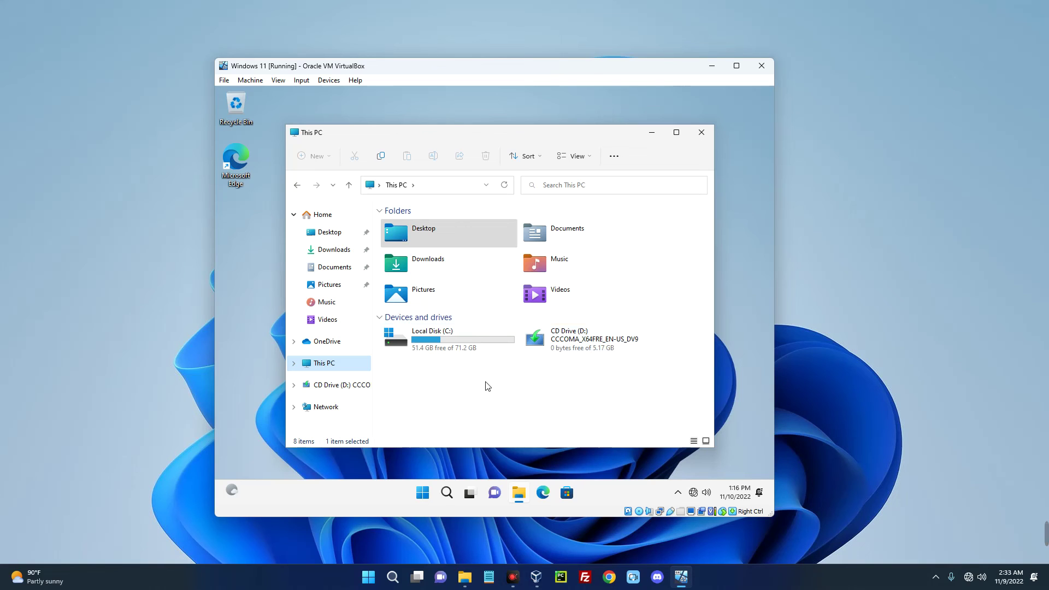
Open CD Drive (D:) in a fresh Explorer window and run VBoxWindowsAdditions.
left_click(701, 133)
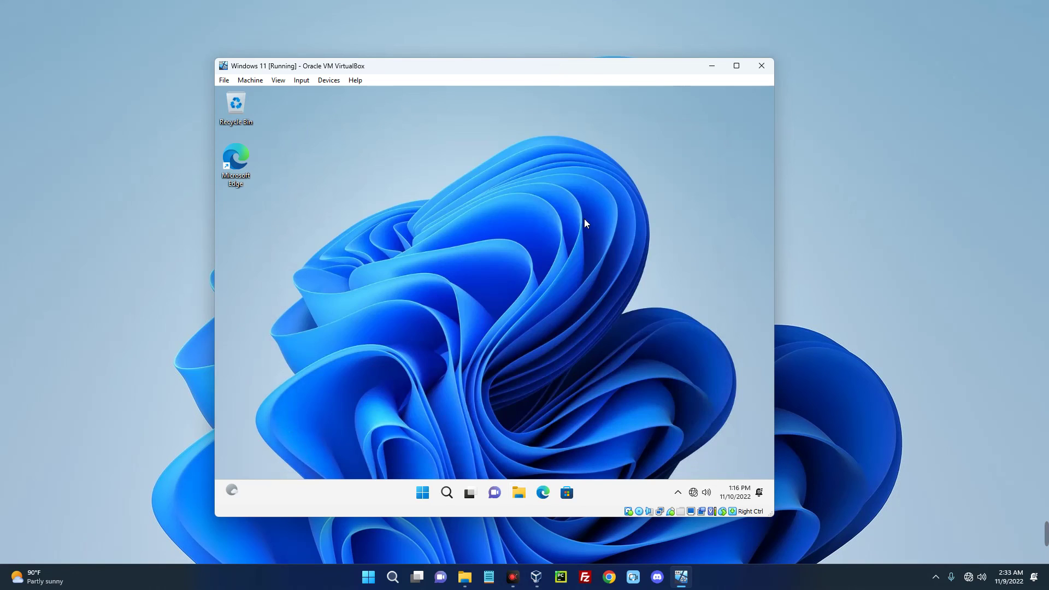
key("super+e")
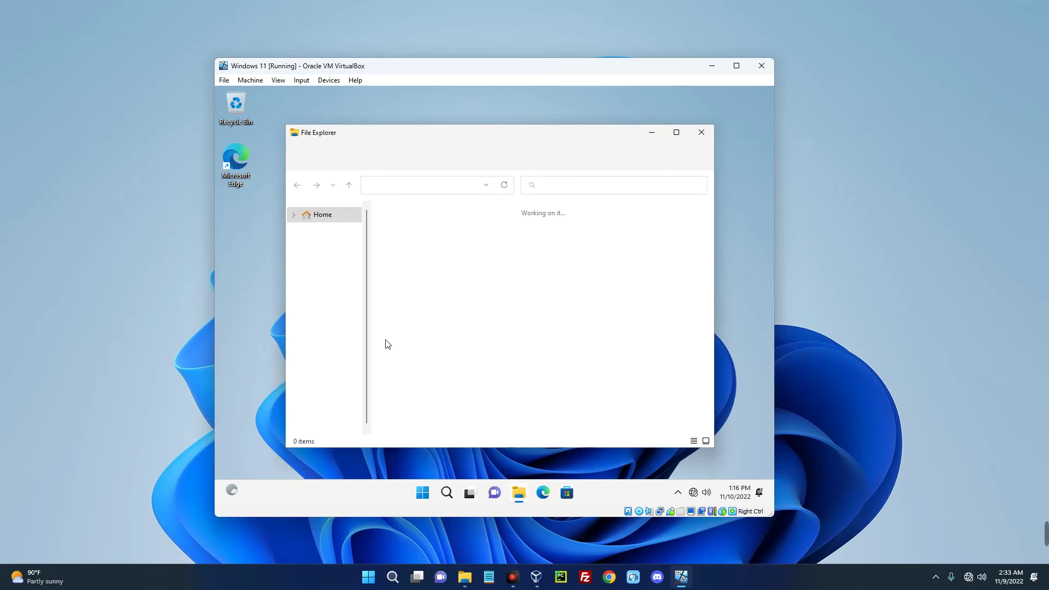
left_click(325, 385)
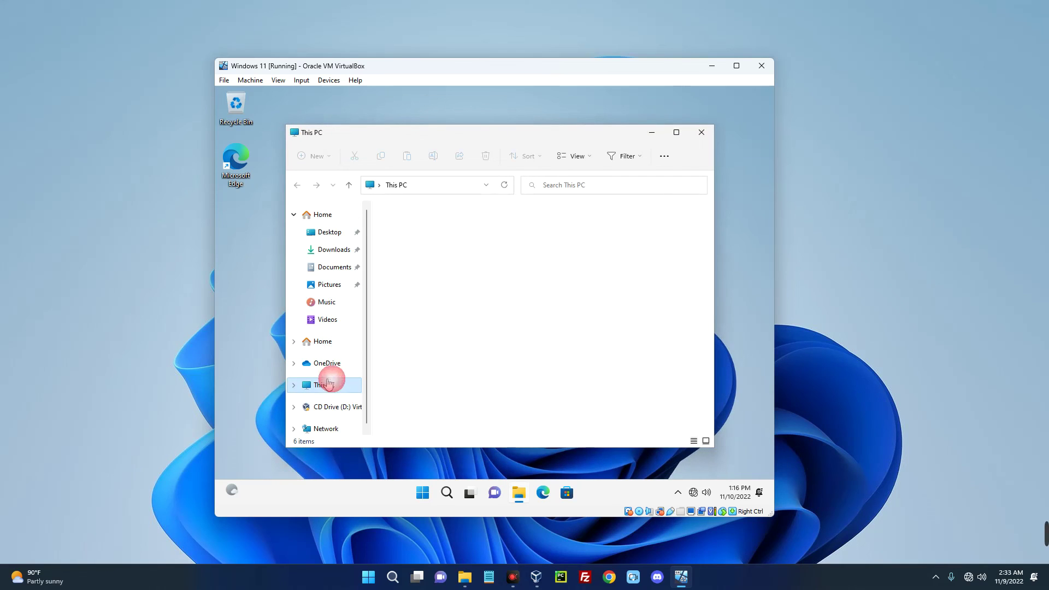
left_click(568, 344)
double_click(568, 344)
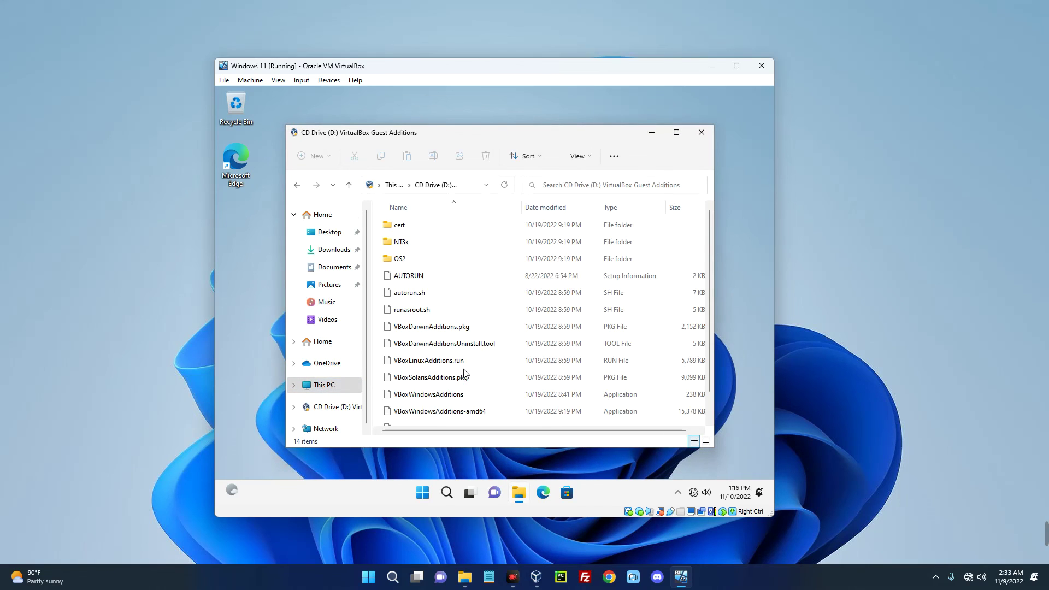
scroll(467, 372, "down", 2)
double_click(473, 368)
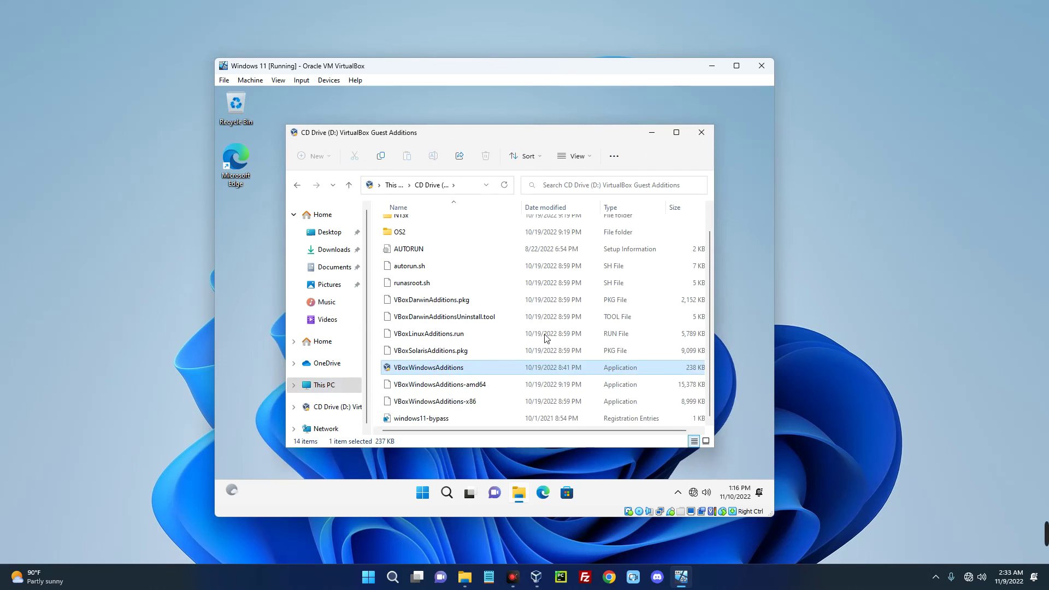